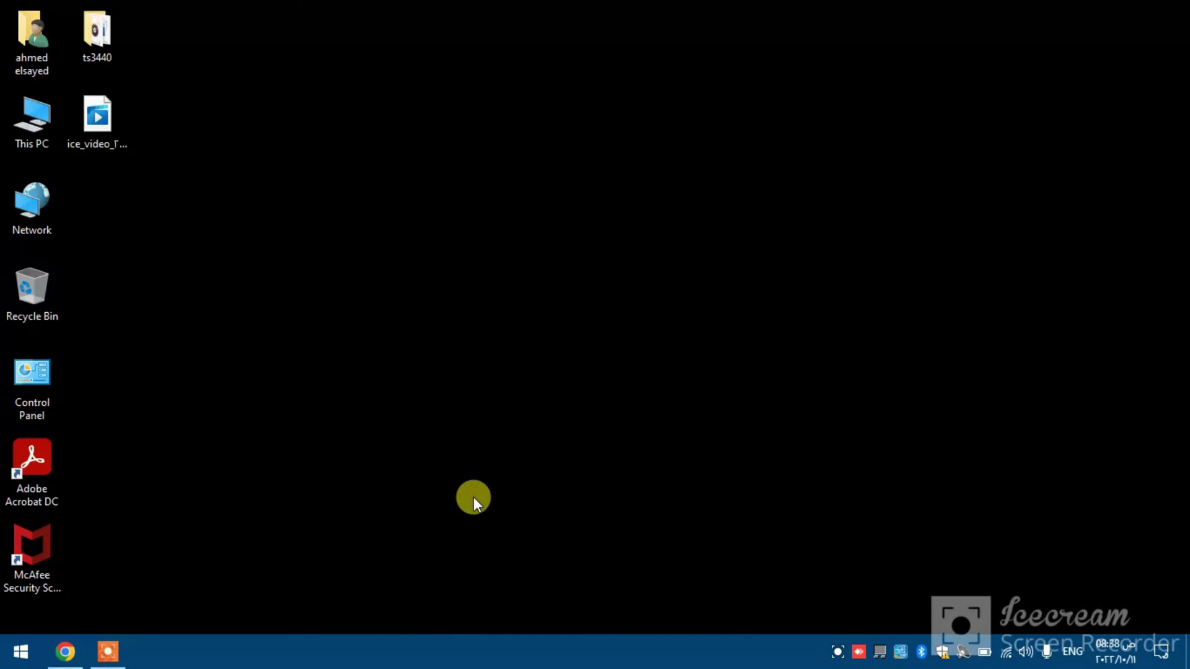
Switch to Chrome and close the i-SENSYS LBP312x support page, keeping the i-SENSYS LBP325x driver page open
{"action": "left_click", "coordinate": [62, 652]}
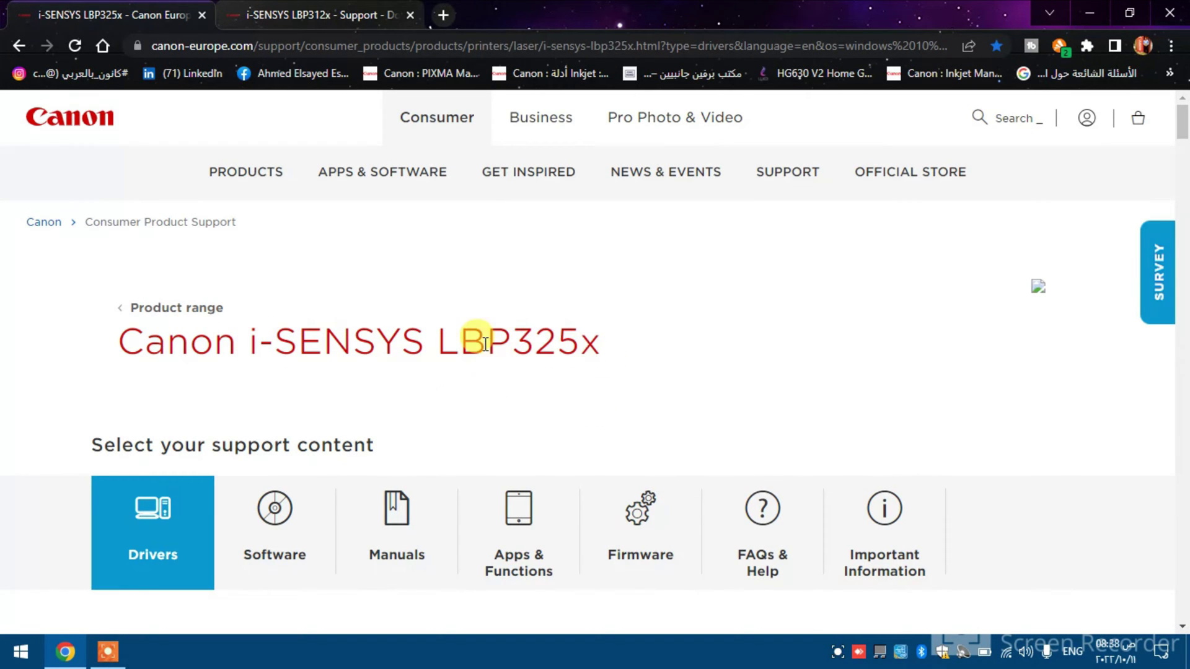
{"action": "left_click", "coordinate": [319, 15]}
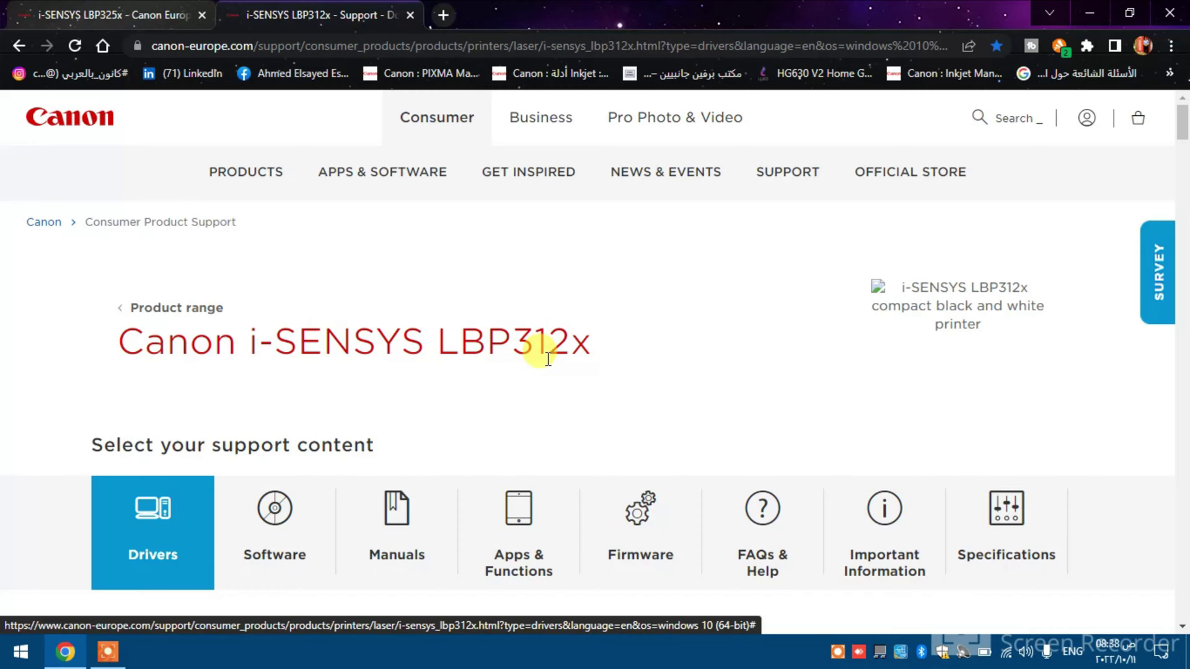
{"action": "key", "text": "ctrl+w"}
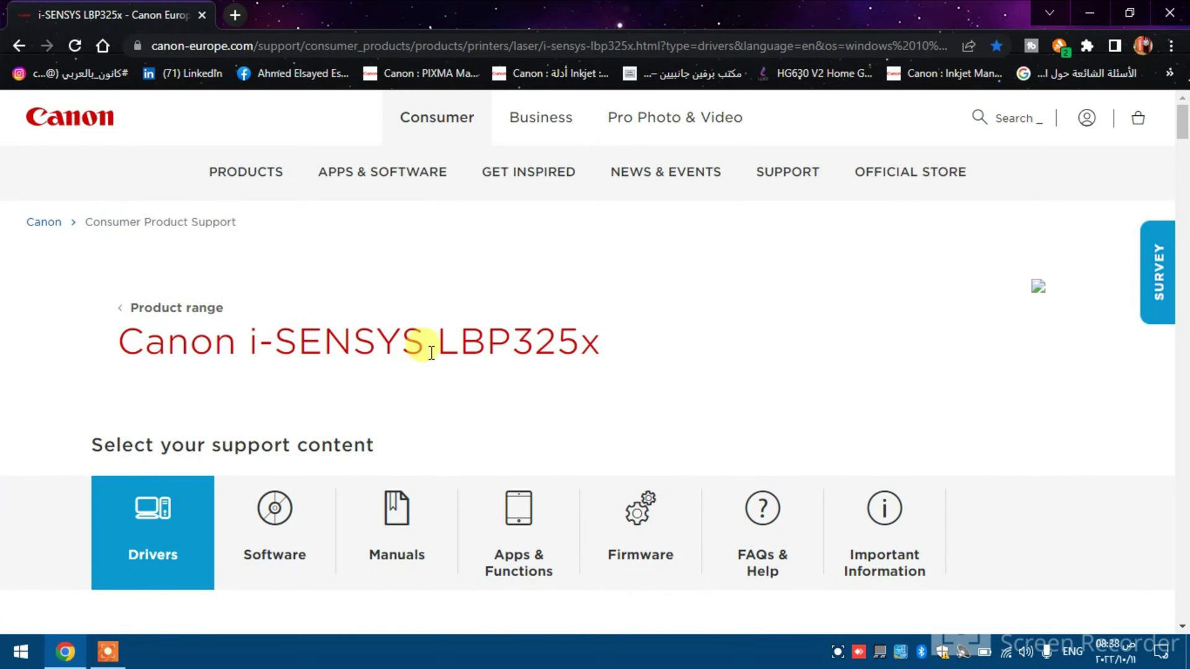
Download the latest Generic Plus UFR II printer driver for the i-SENSYS LBP325x, accepting the software license agreement
{"action": "scroll", "coordinate": [446, 326], "scroll_direction": "down", "scroll_amount": 2}
{"action": "scroll", "coordinate": [441, 329], "scroll_direction": "down", "scroll_amount": 8}
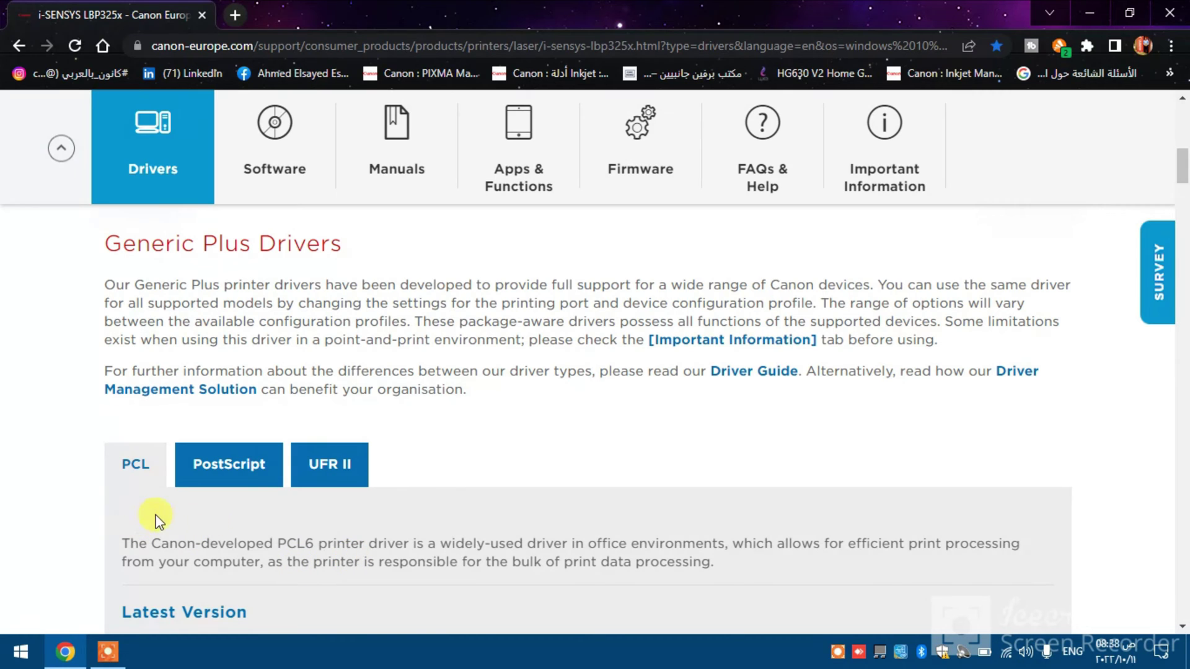
{"action": "left_click", "coordinate": [333, 481]}
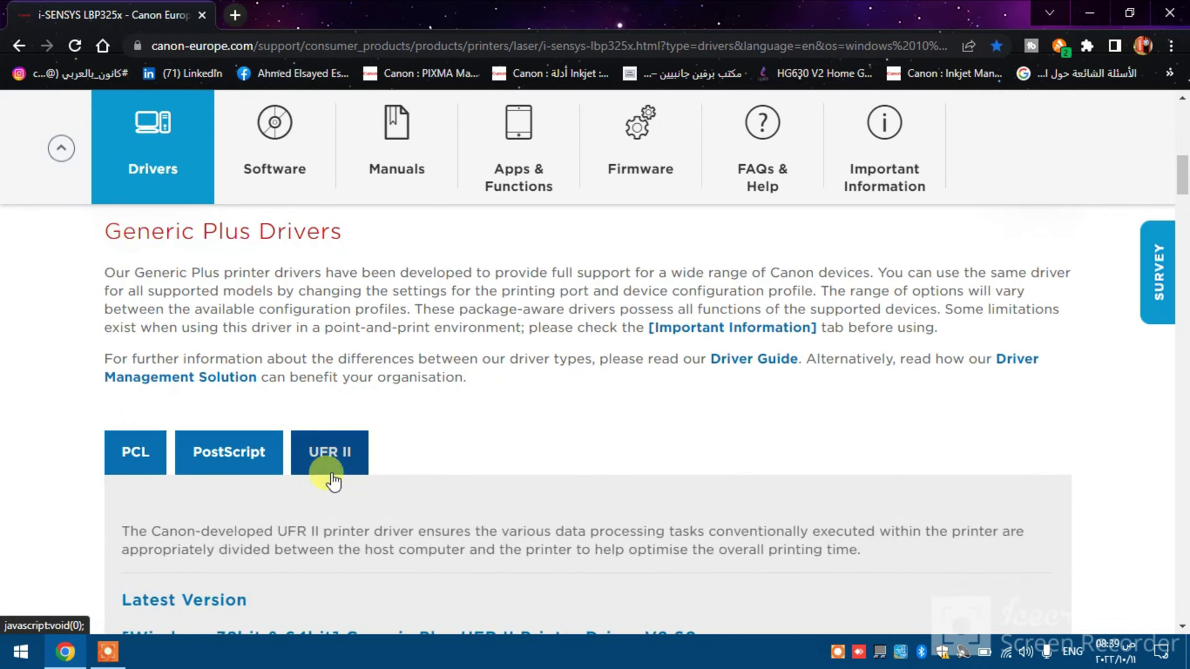
{"action": "scroll", "coordinate": [327, 473], "scroll_direction": "down", "scroll_amount": 10}
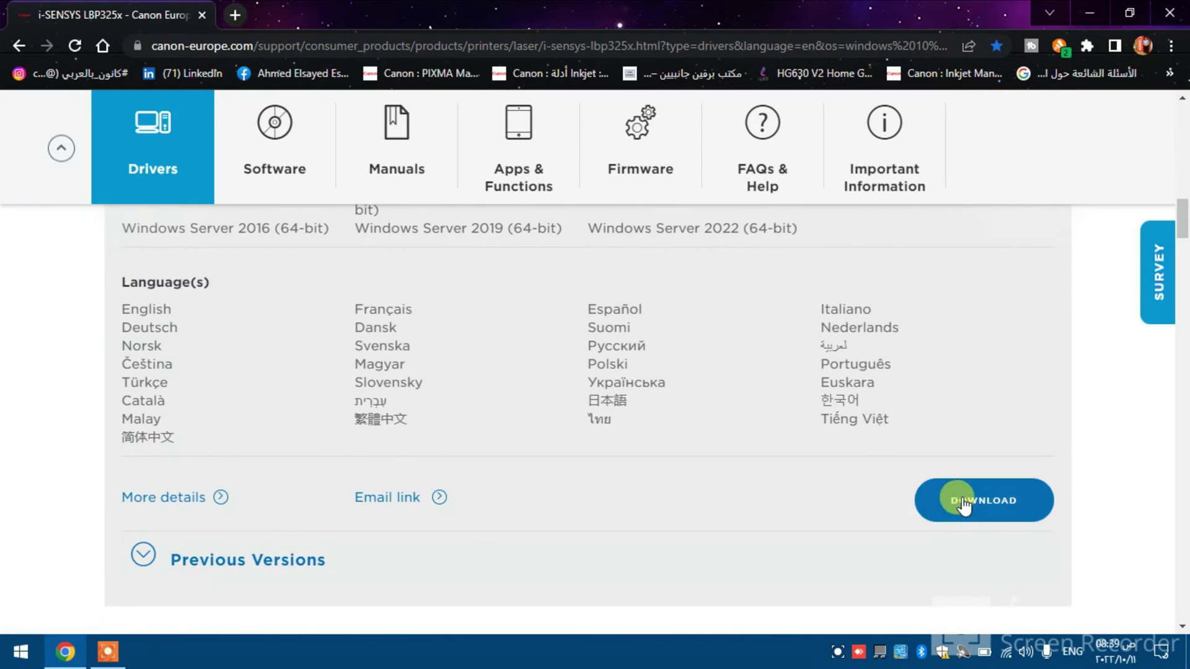
{"action": "left_click", "coordinate": [975, 493]}
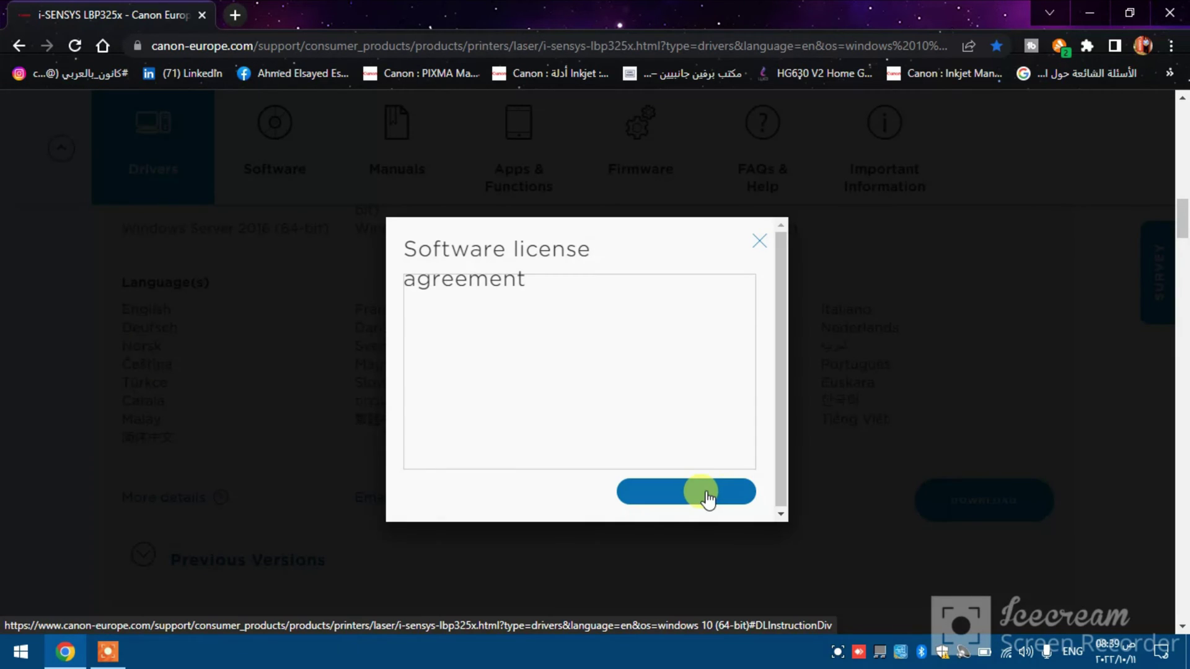
{"action": "left_click", "coordinate": [685, 495]}
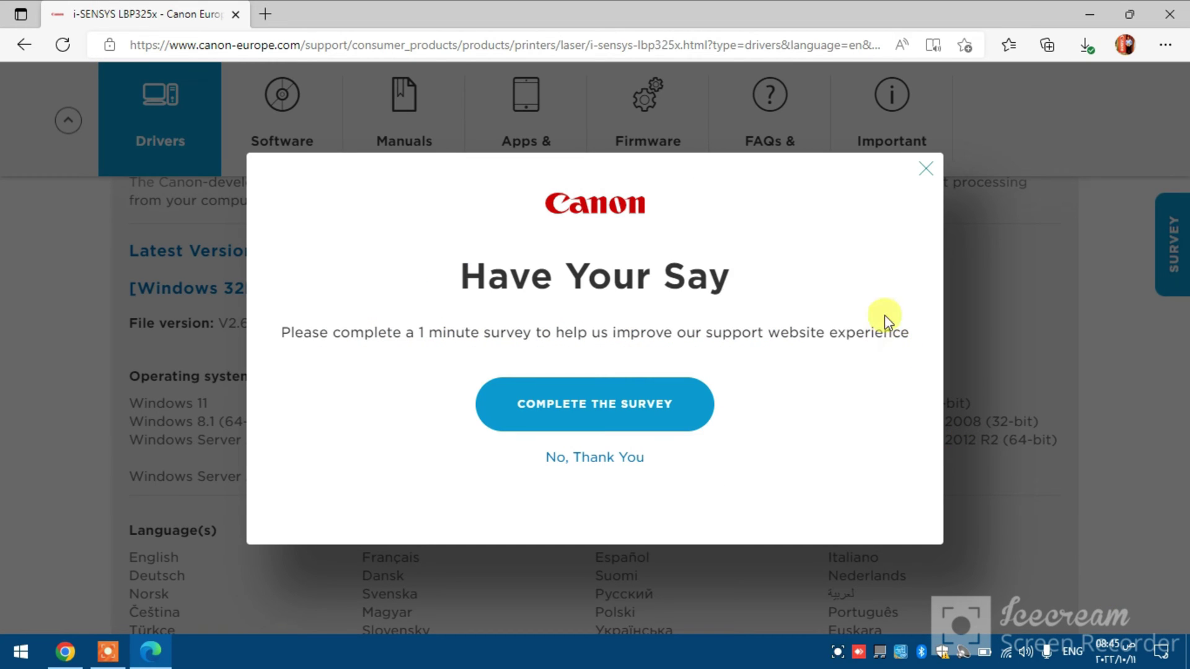
Extract the GPlus_UFRII_Driver_V260_32_64_00 package in the Downloads folder and open the extracted folder
{"action": "left_click", "coordinate": [1089, 13]}
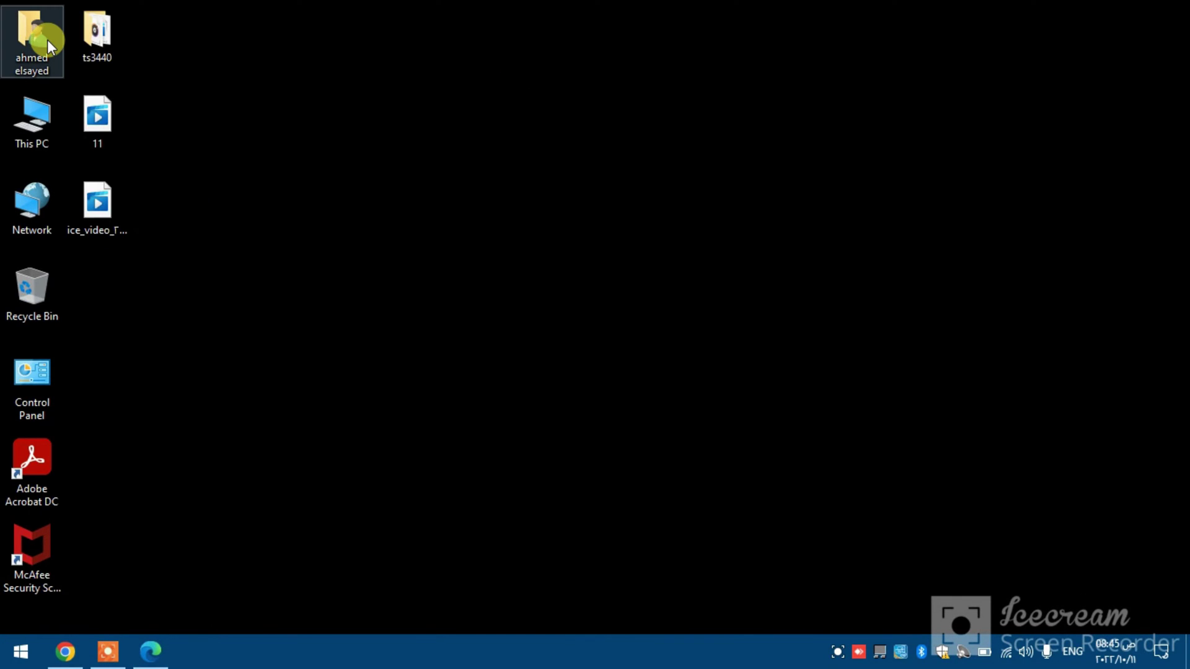
{"action": "double_click", "coordinate": [47, 40]}
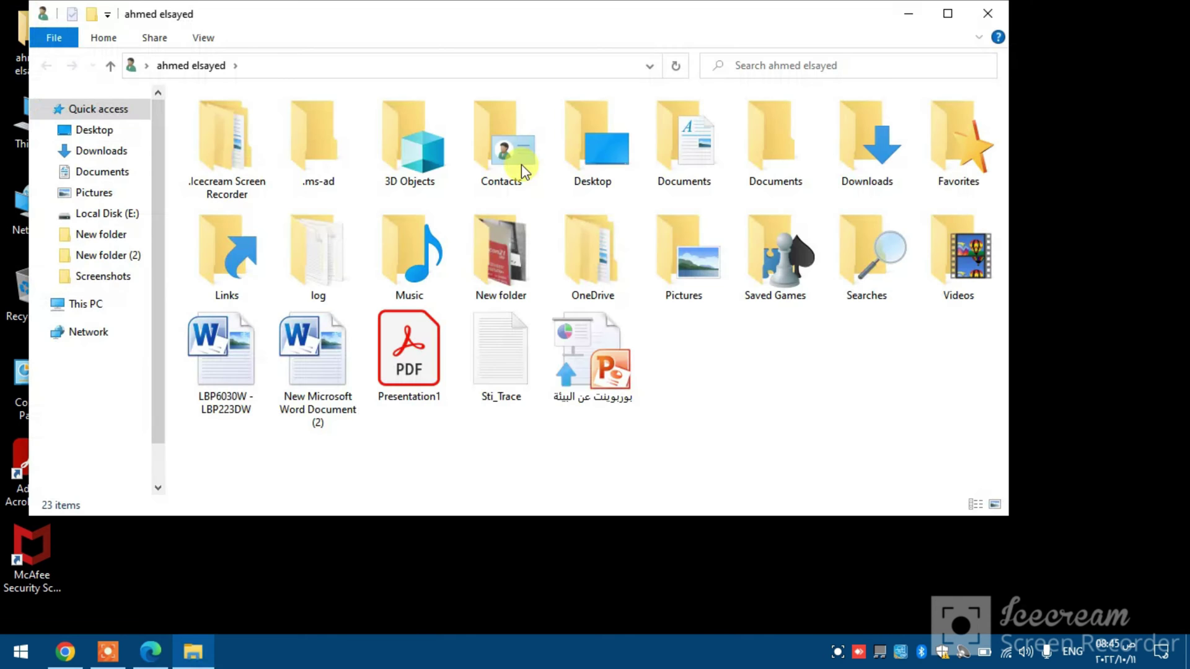
{"action": "double_click", "coordinate": [866, 156]}
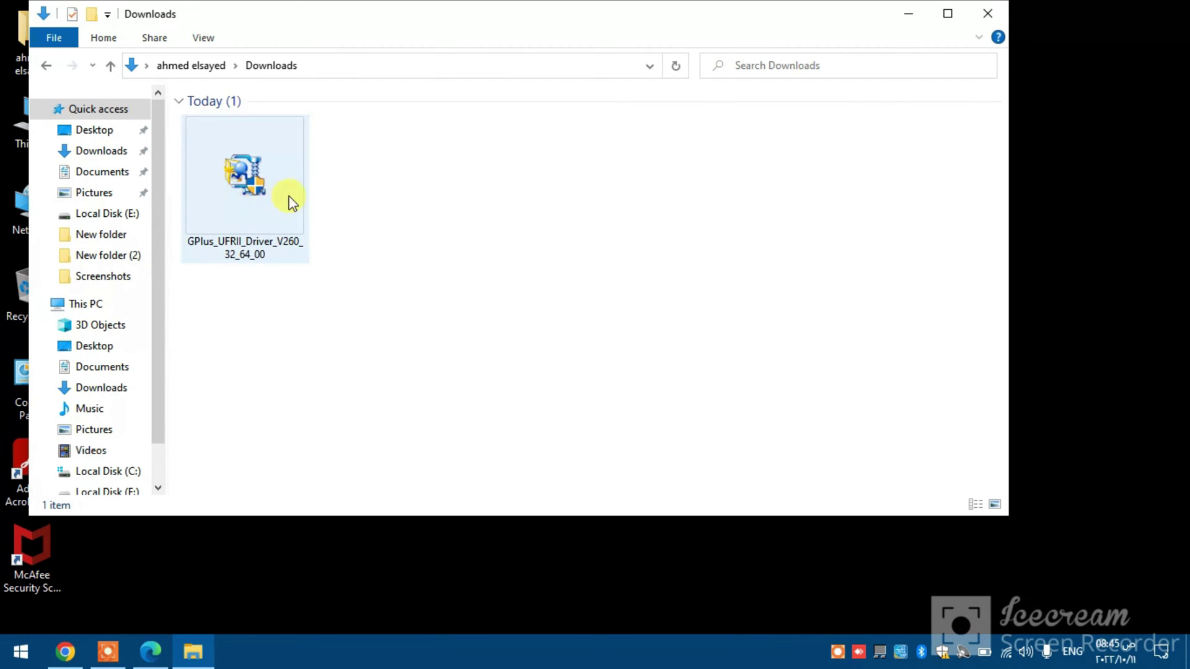
{"action": "double_click", "coordinate": [223, 197]}
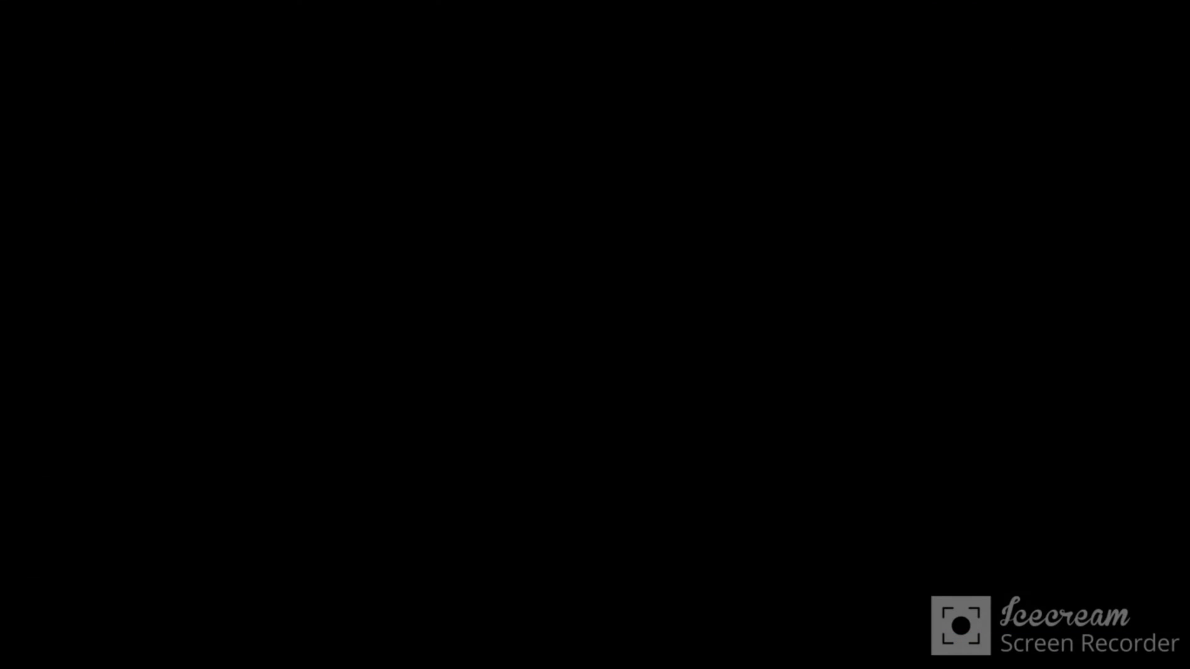
{"action": "left_click", "coordinate": [704, 280]}
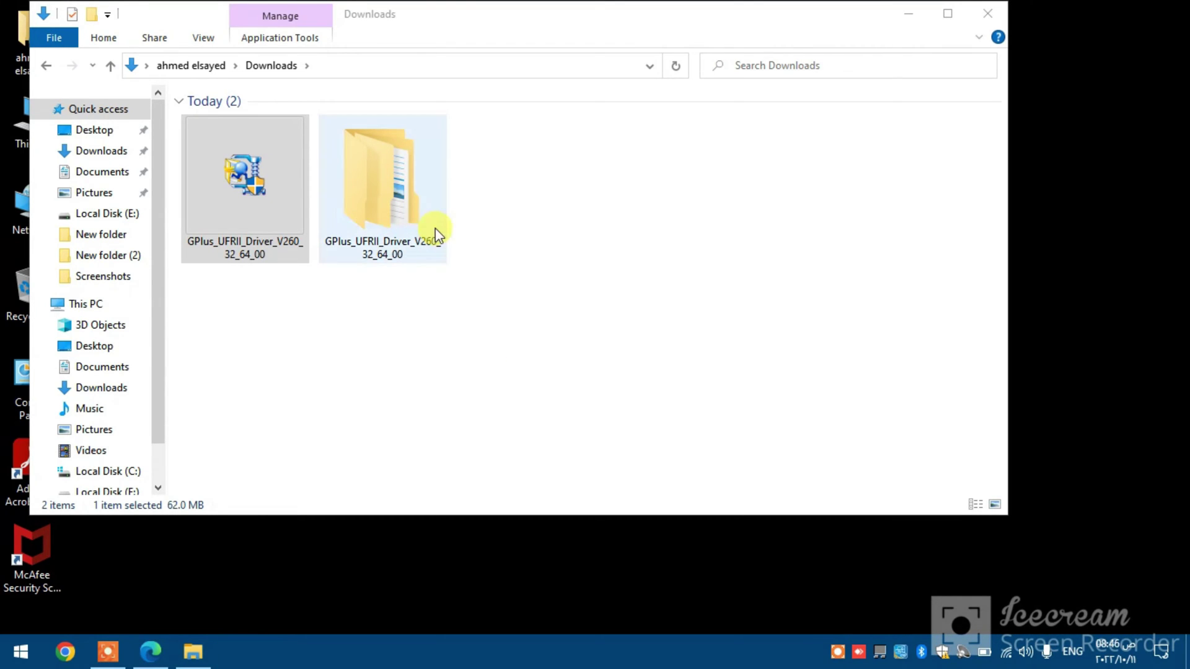
{"action": "double_click", "coordinate": [377, 210]}
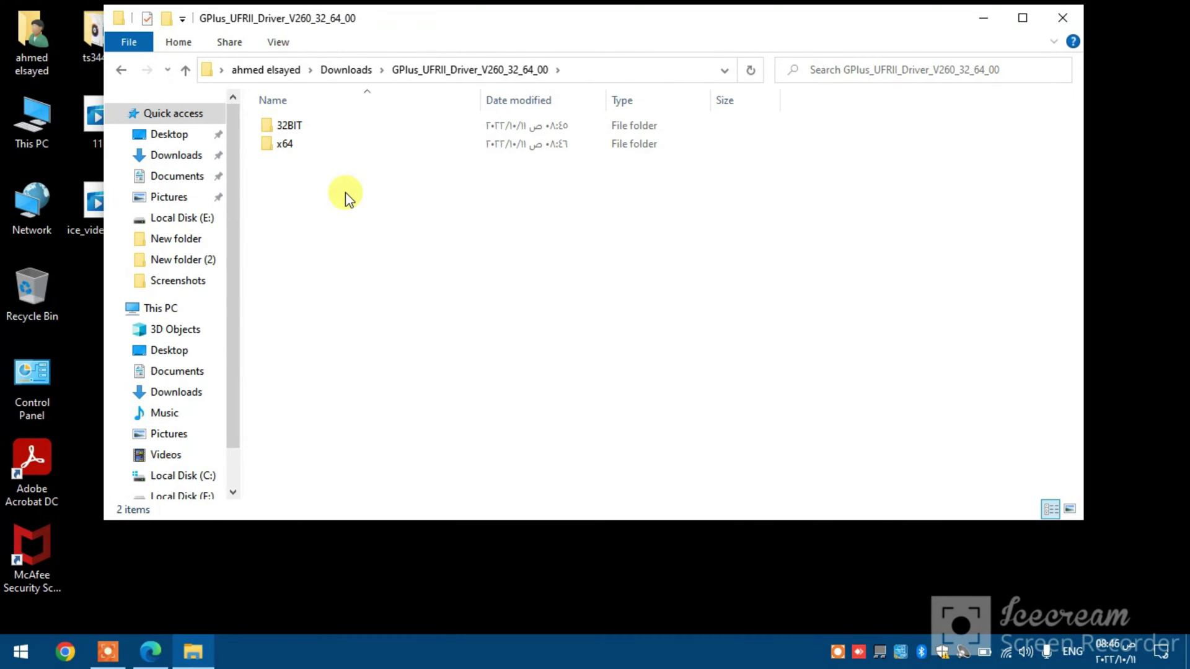
Check in the computer's properties whether the system type is 32-bit or 64-bit, and close the settings window
{"action": "left_click", "coordinate": [273, 145]}
{"action": "left_click", "coordinate": [42, 120]}
{"action": "right_click", "coordinate": [43, 119]}
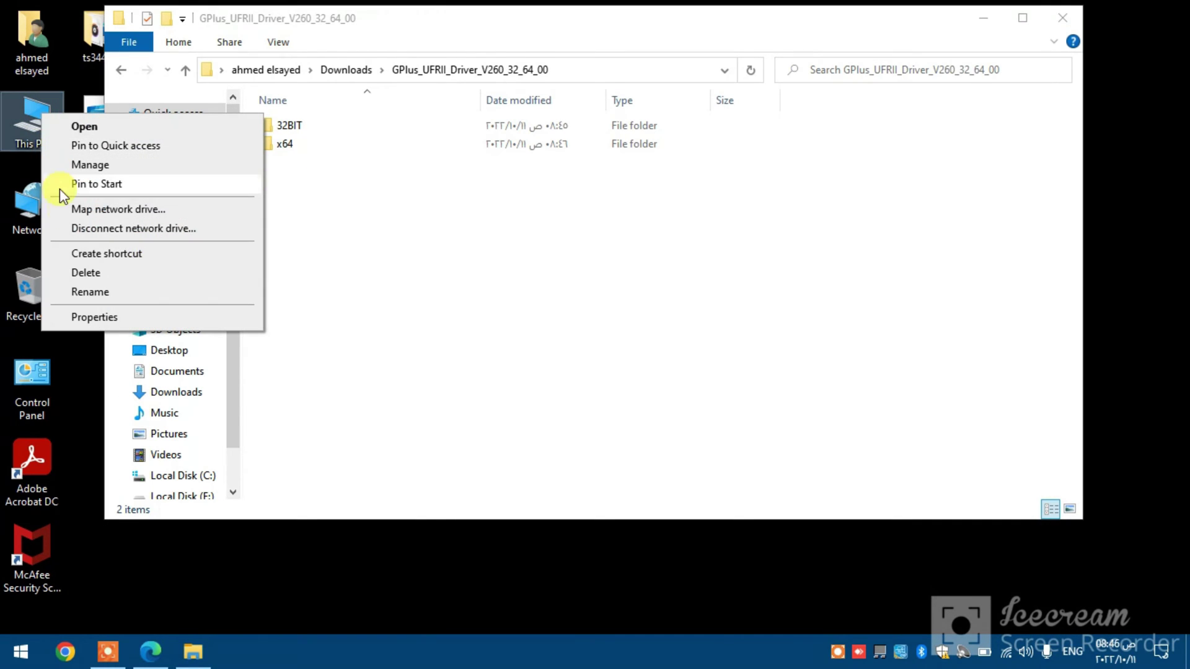
{"action": "left_click", "coordinate": [80, 314]}
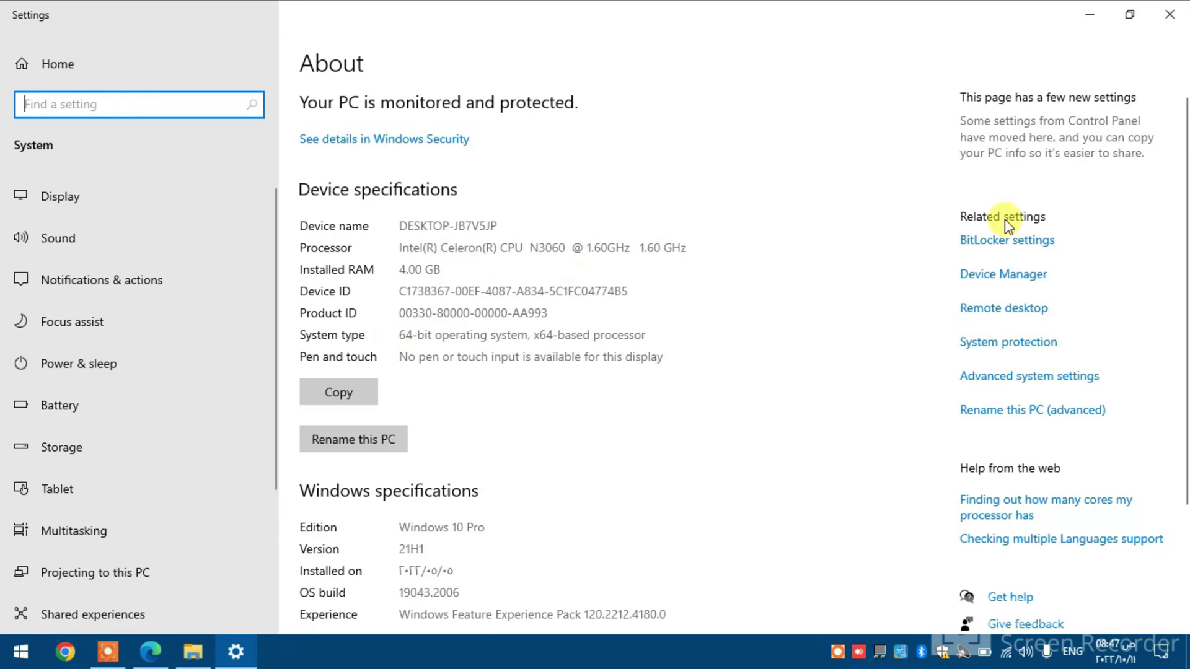
{"action": "left_click", "coordinate": [1170, 14]}
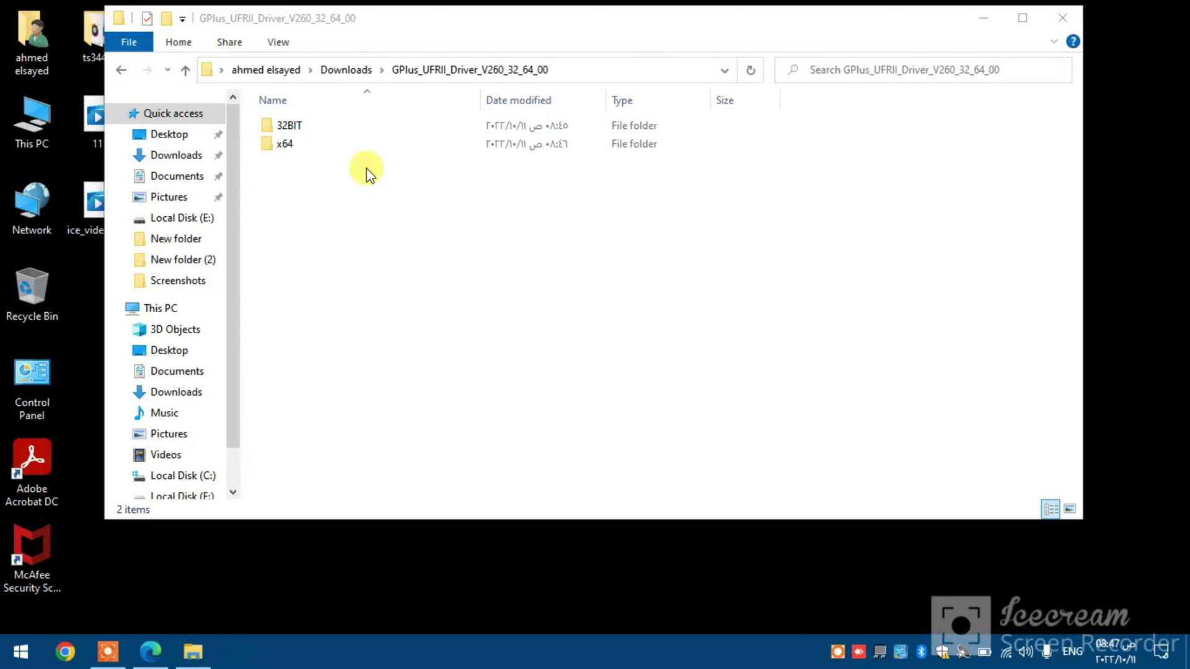
Run the Setup application from the x64 folder with the OS language settings and accept the license agreement
{"action": "double_click", "coordinate": [282, 145]}
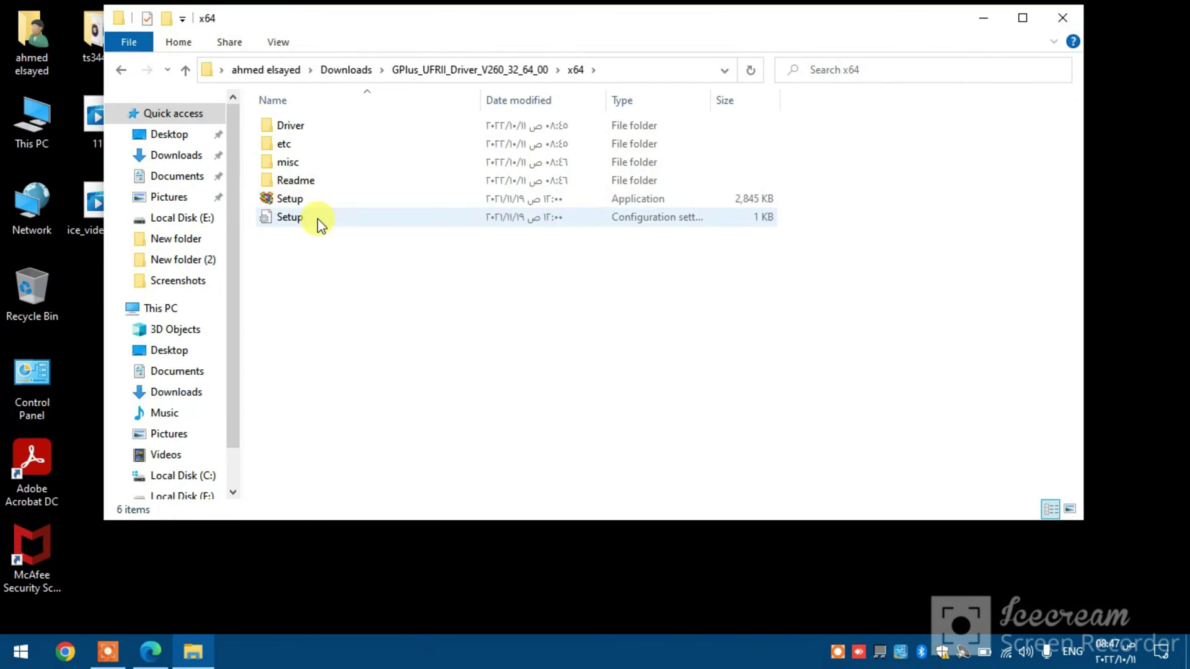
{"action": "double_click", "coordinate": [279, 199]}
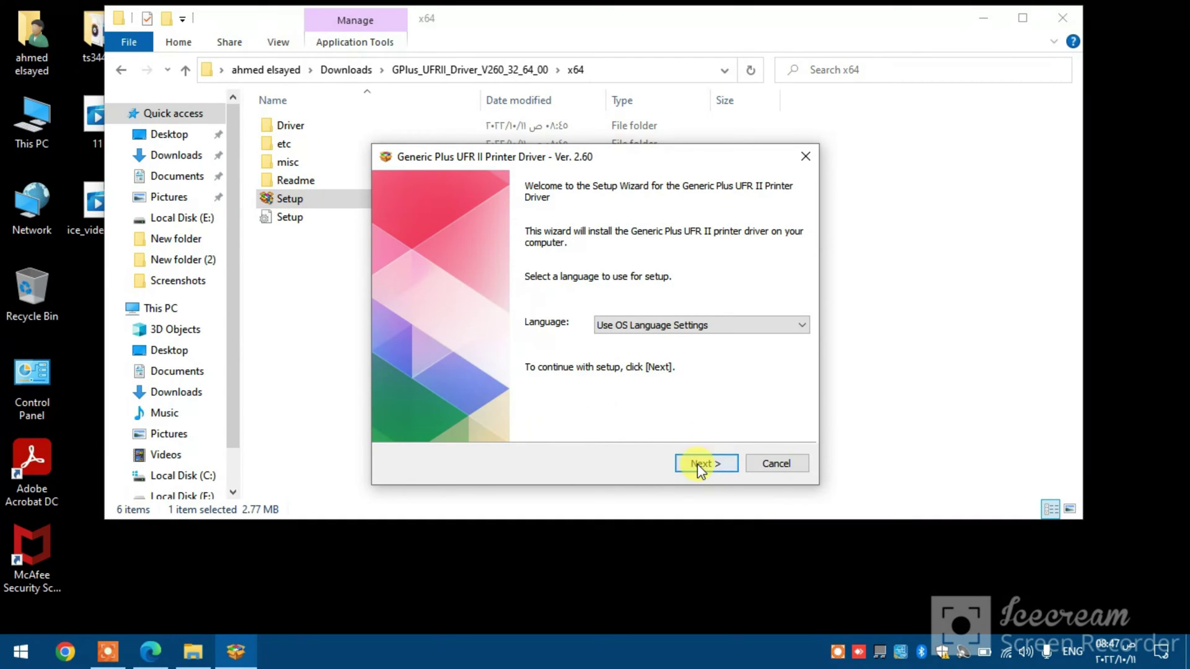
{"action": "left_click", "coordinate": [697, 463]}
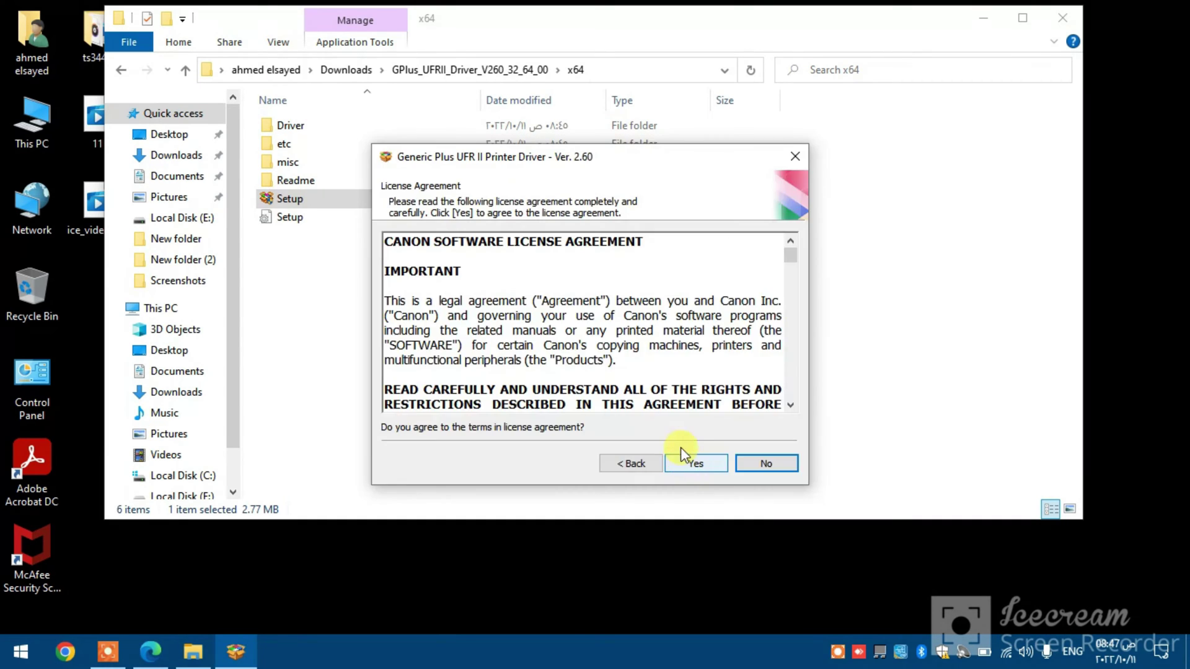
{"action": "left_click", "coordinate": [697, 464]}
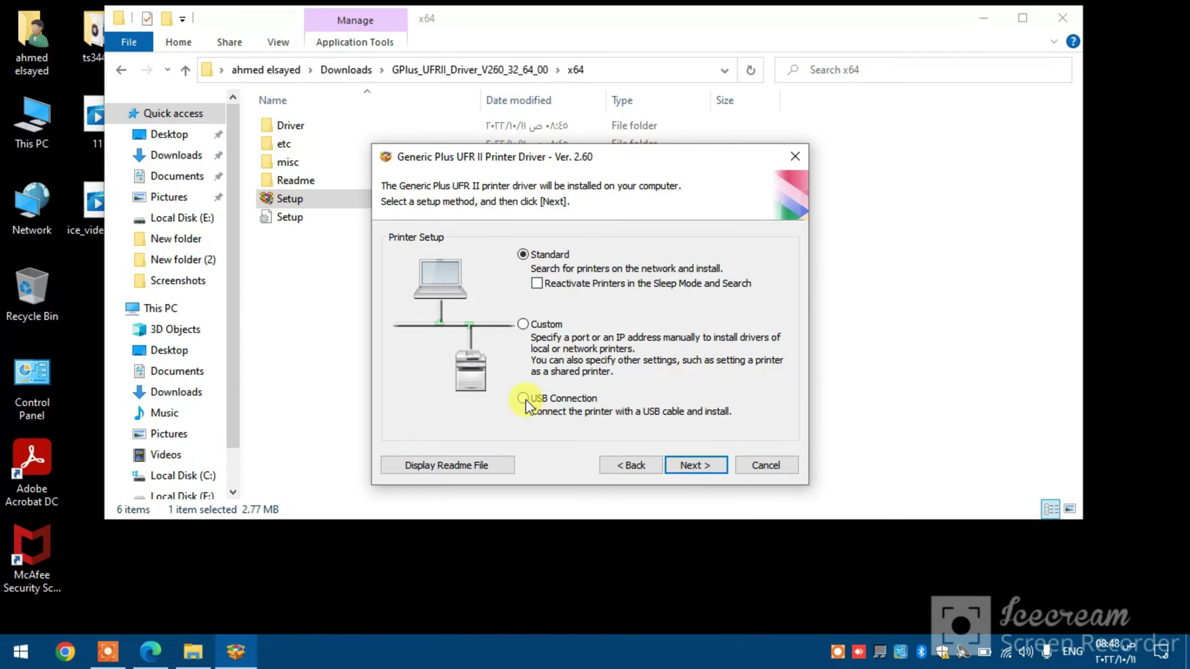
Install the driver with the USB Connection method, updating the existing Canon Generic Plus UFR II printer, and exit without restarting the computer
{"action": "left_click", "coordinate": [524, 398]}
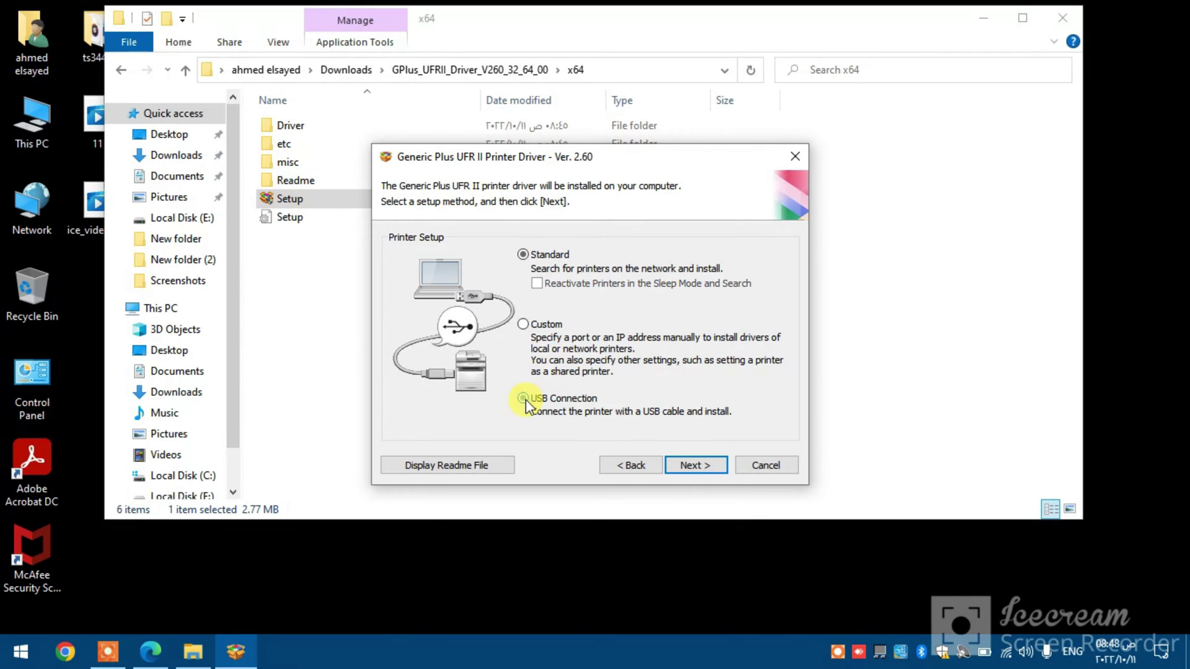
{"action": "left_click", "coordinate": [696, 465]}
{"action": "left_click", "coordinate": [709, 369]}
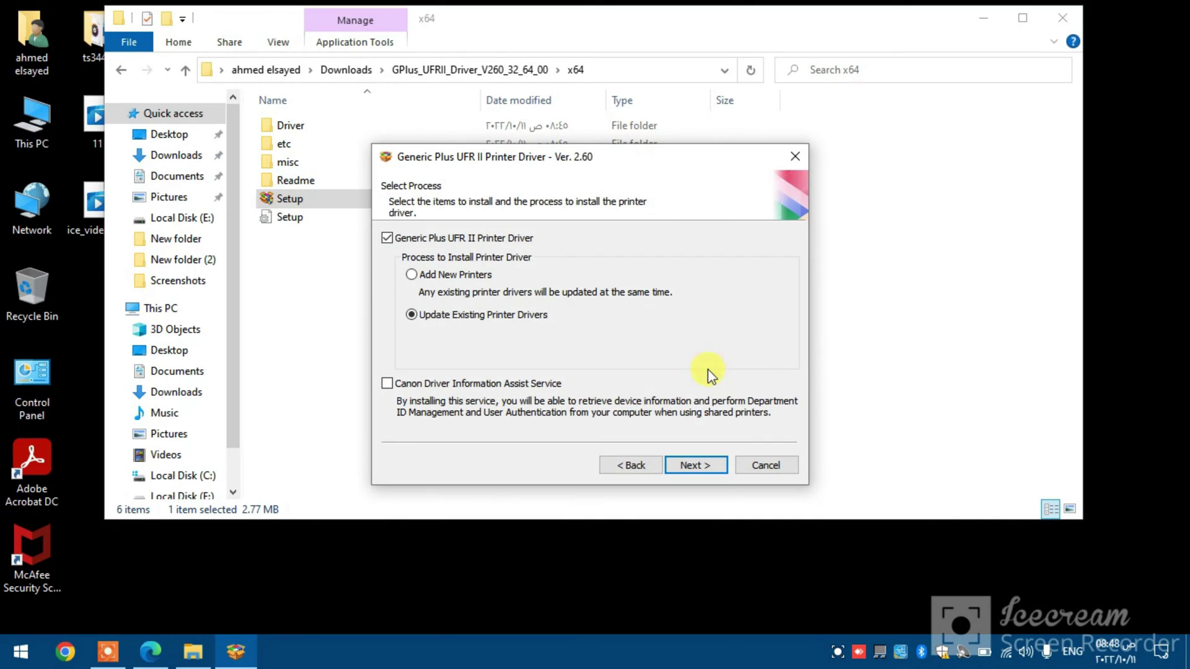
{"action": "left_click", "coordinate": [688, 466]}
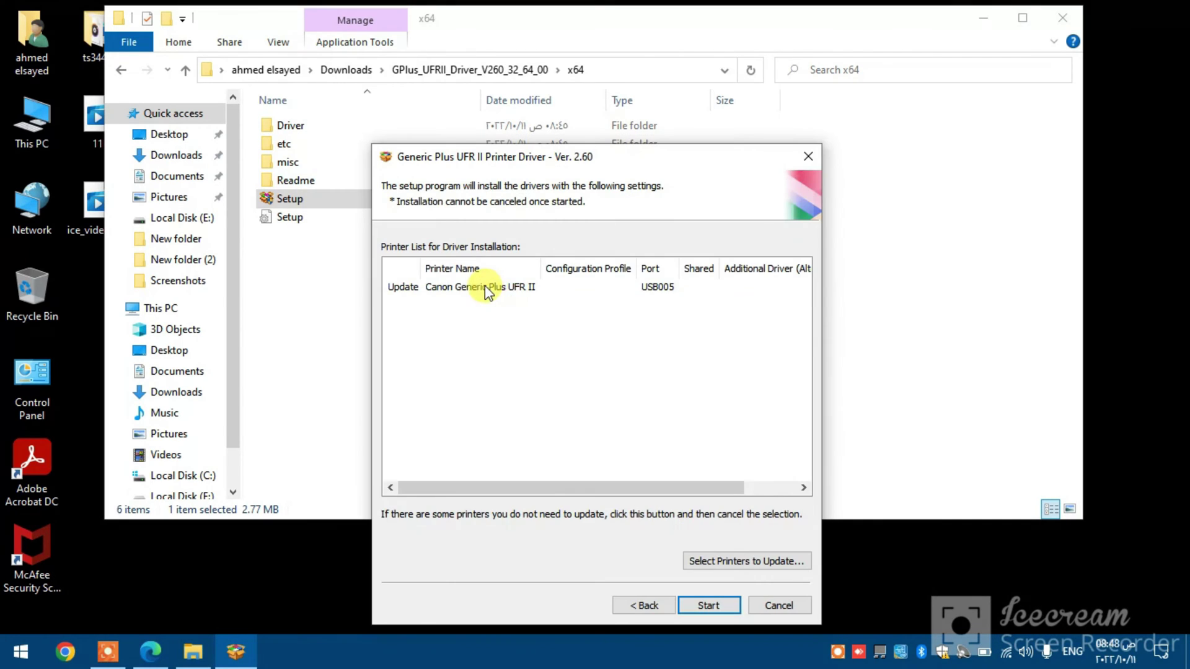
{"action": "left_click", "coordinate": [485, 285]}
{"action": "left_click", "coordinate": [709, 606]}
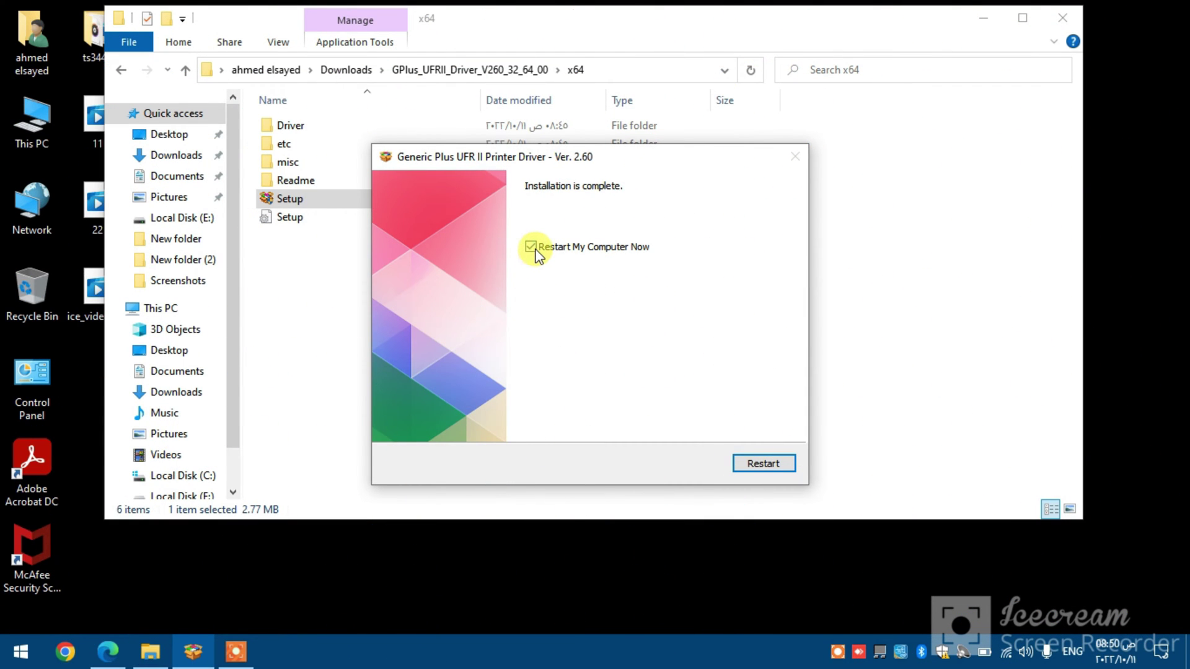
{"action": "left_click", "coordinate": [533, 249]}
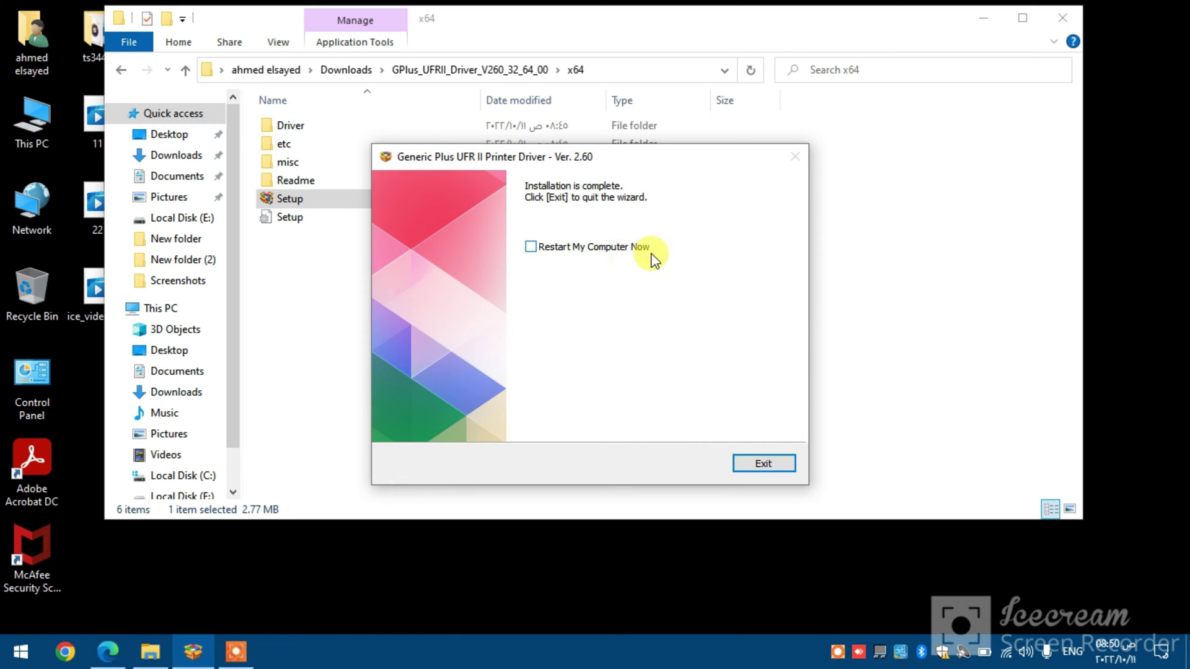
{"action": "left_click", "coordinate": [746, 463]}
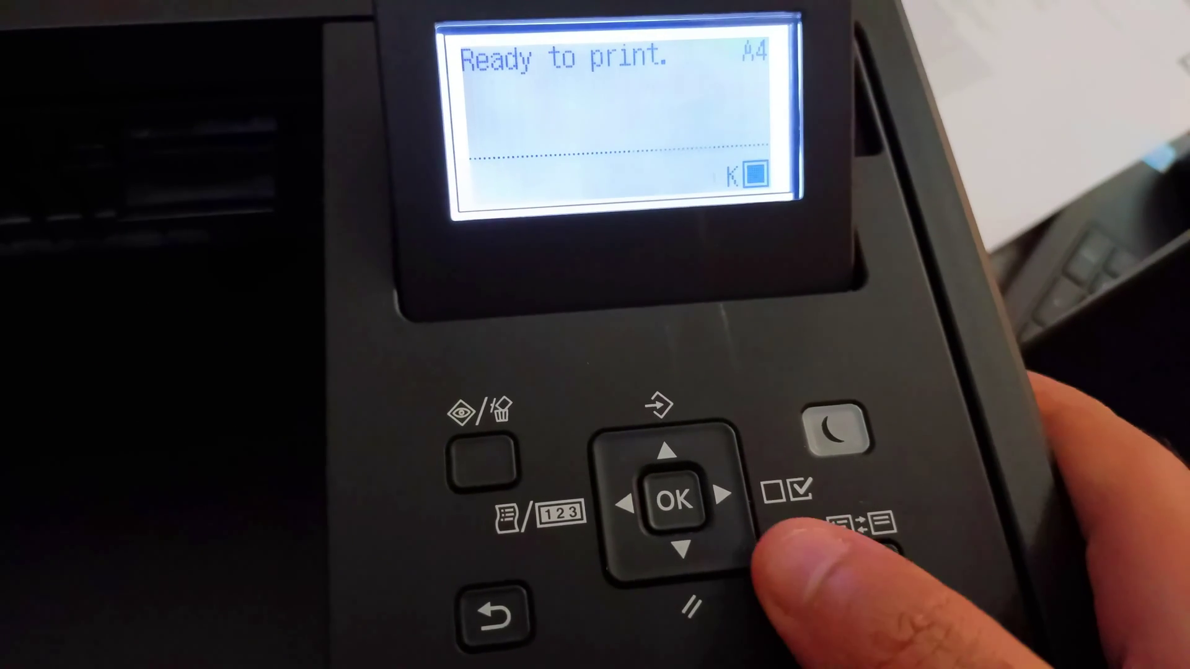
{"action": "left_click", "coordinate": [726, 501]}
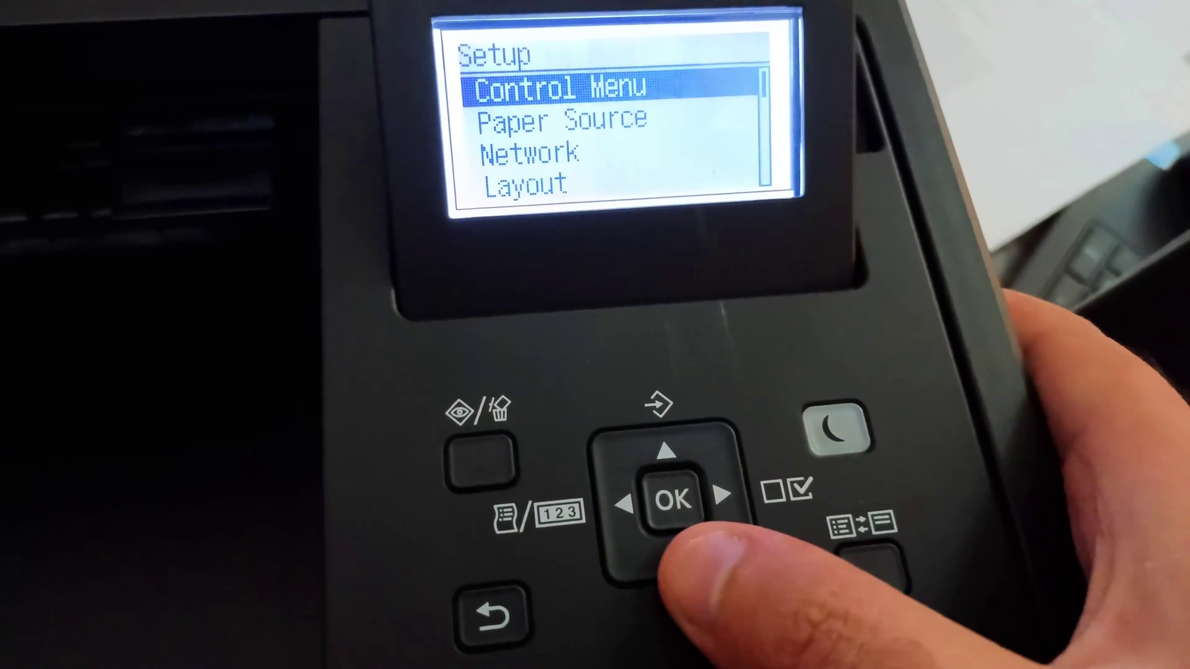
{"action": "left_click", "coordinate": [680, 548]}
{"action": "left_click", "coordinate": [680, 548]}
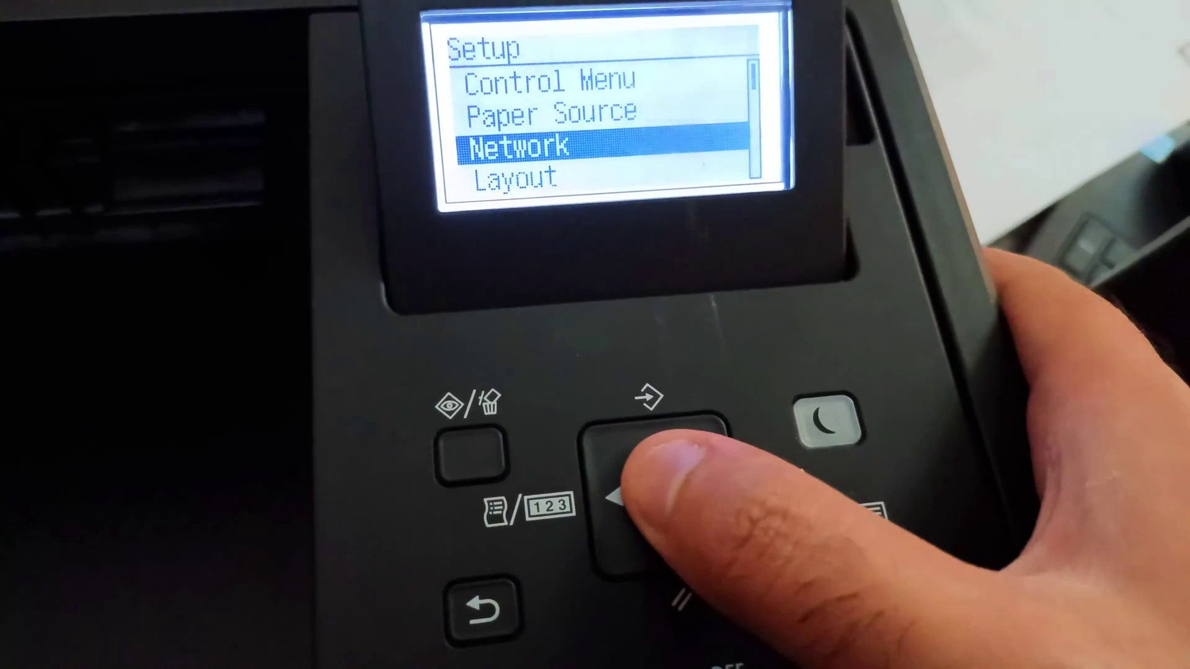
{"action": "left_click", "coordinate": [668, 499]}
{"action": "left_click", "coordinate": [657, 483]}
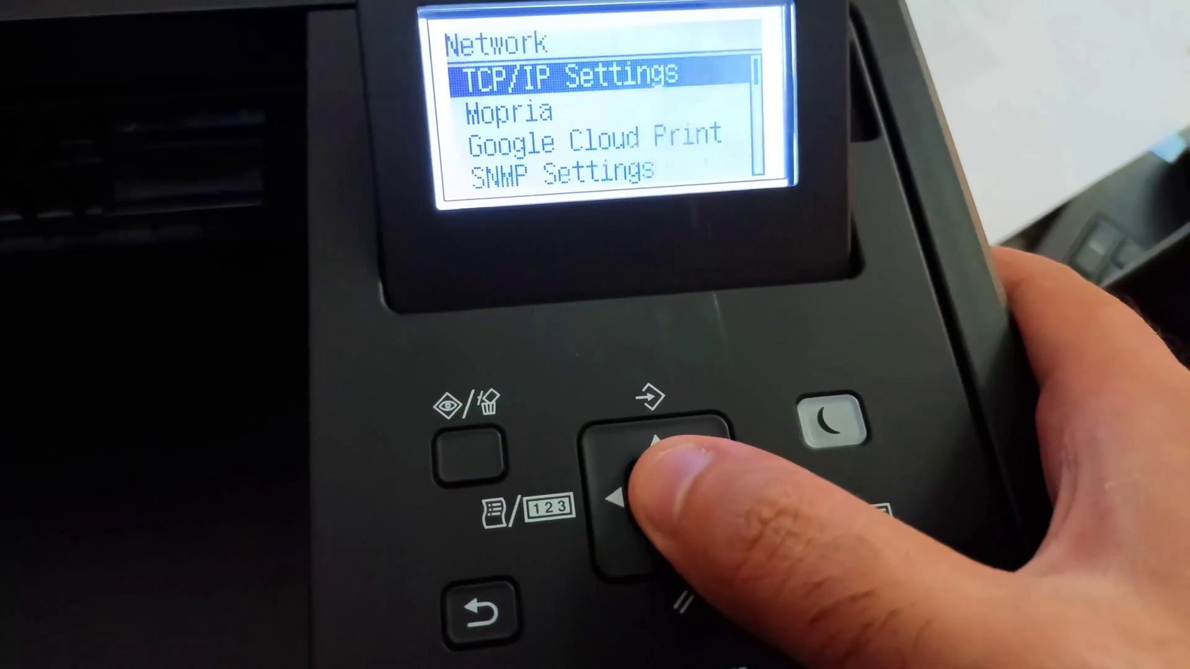
{"action": "left_click", "coordinate": [656, 484]}
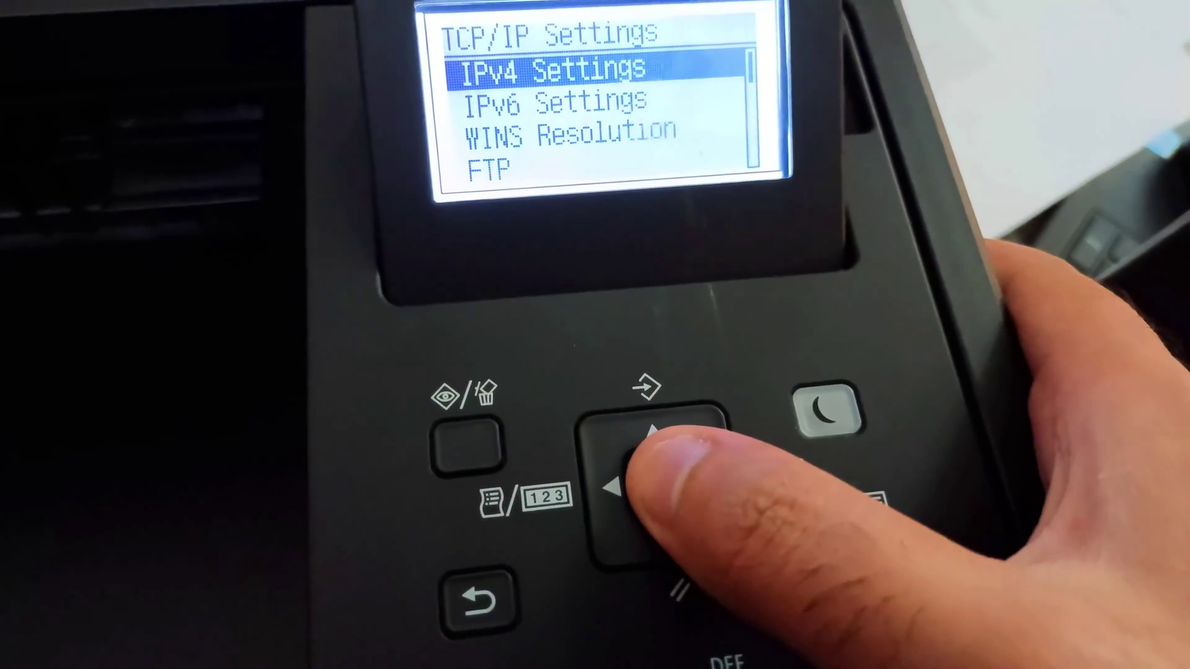
{"action": "left_click", "coordinate": [657, 484]}
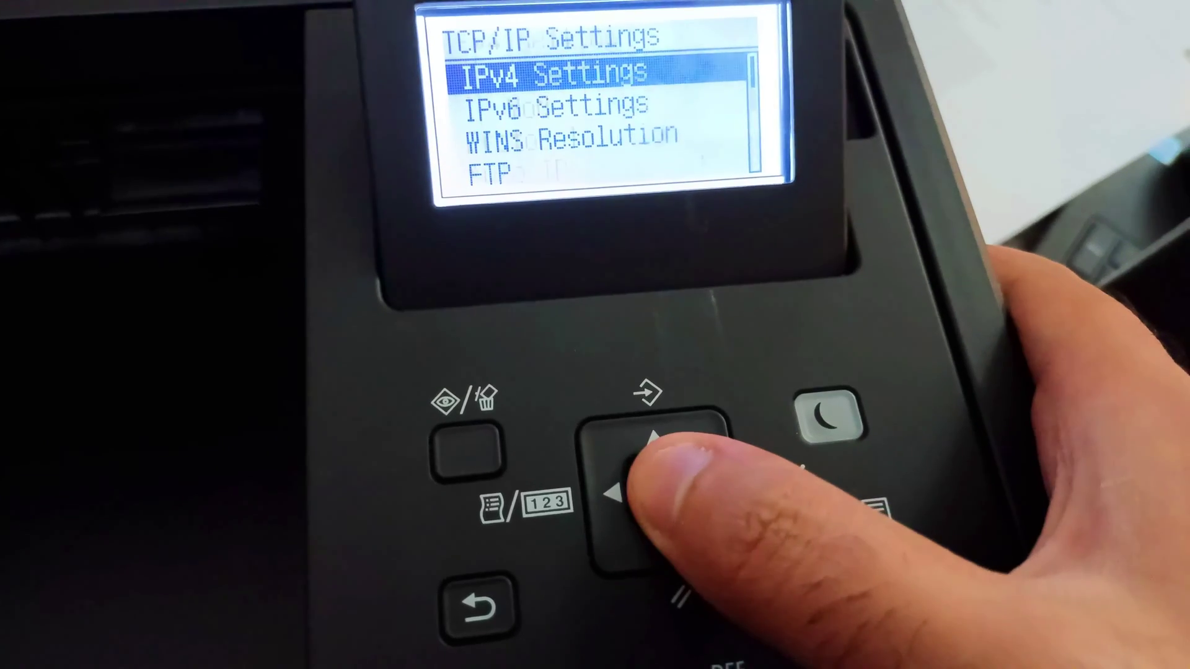
{"action": "left_click", "coordinate": [660, 539]}
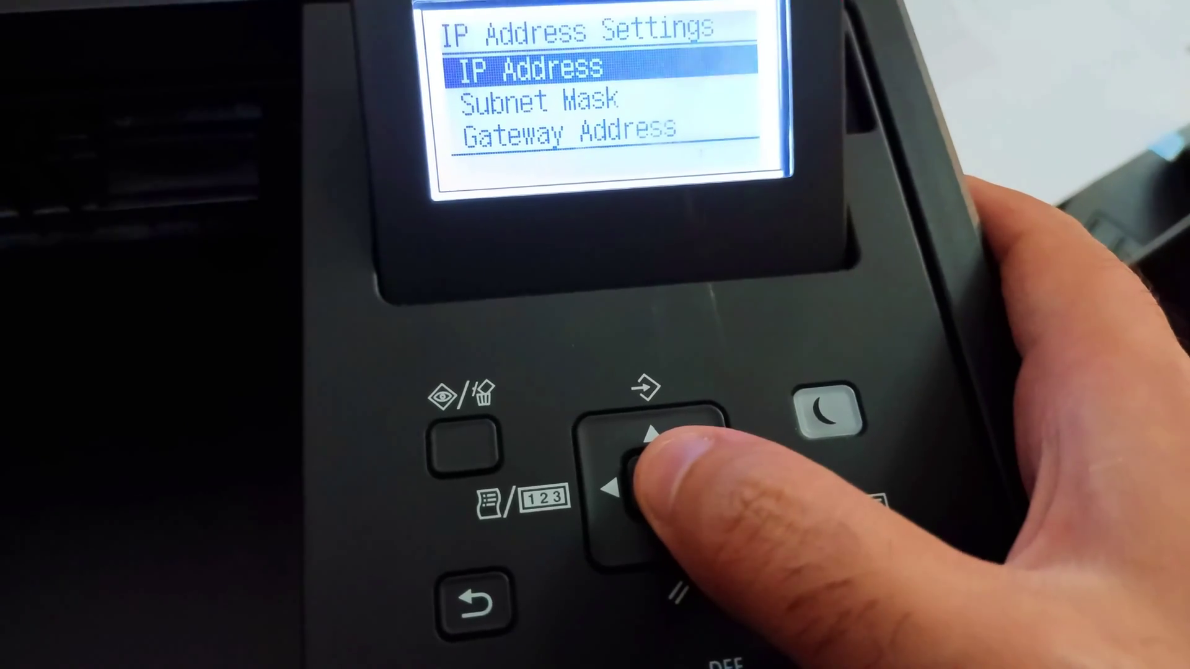
{"action": "left_click", "coordinate": [651, 484]}
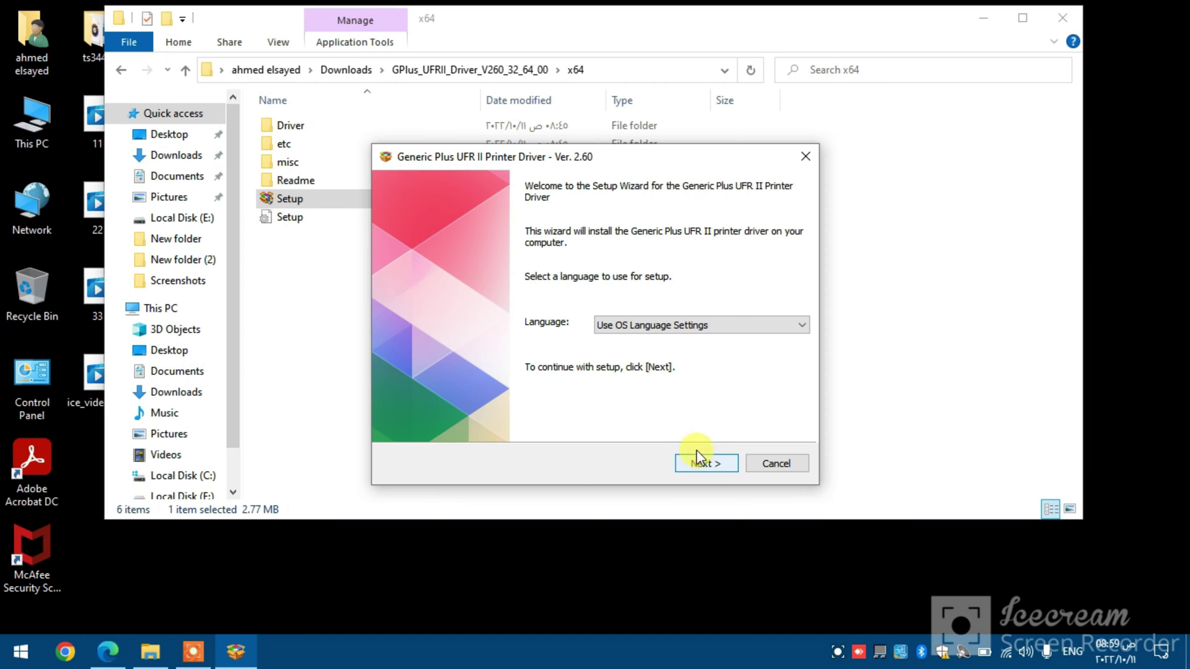
Accept the license agreement and search for network printers with the Standard setup method, leaving out the Canon Driver Information Assist Service
{"action": "left_click", "coordinate": [698, 462]}
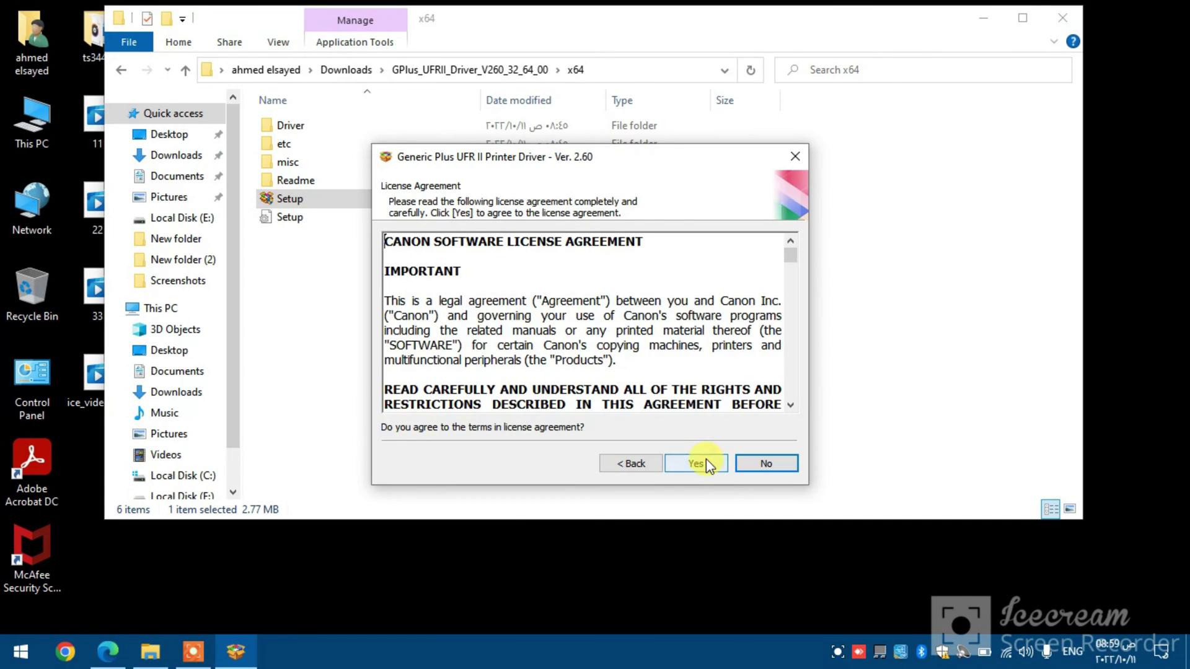
{"action": "left_click", "coordinate": [706, 463]}
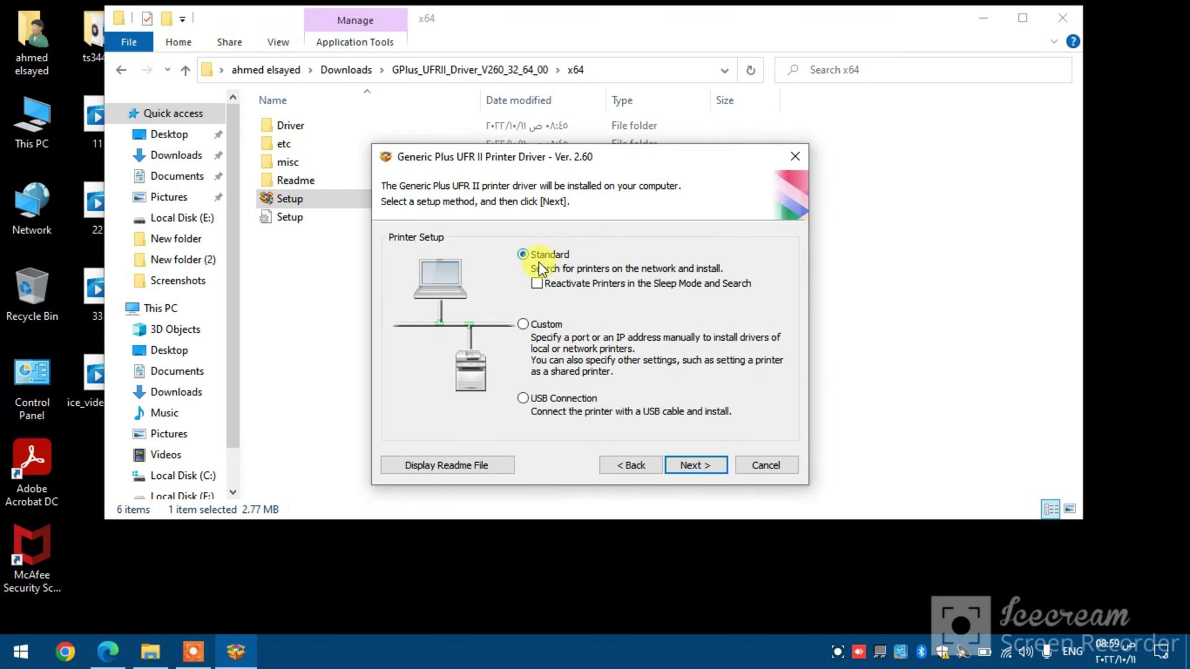
{"action": "left_click", "coordinate": [685, 466]}
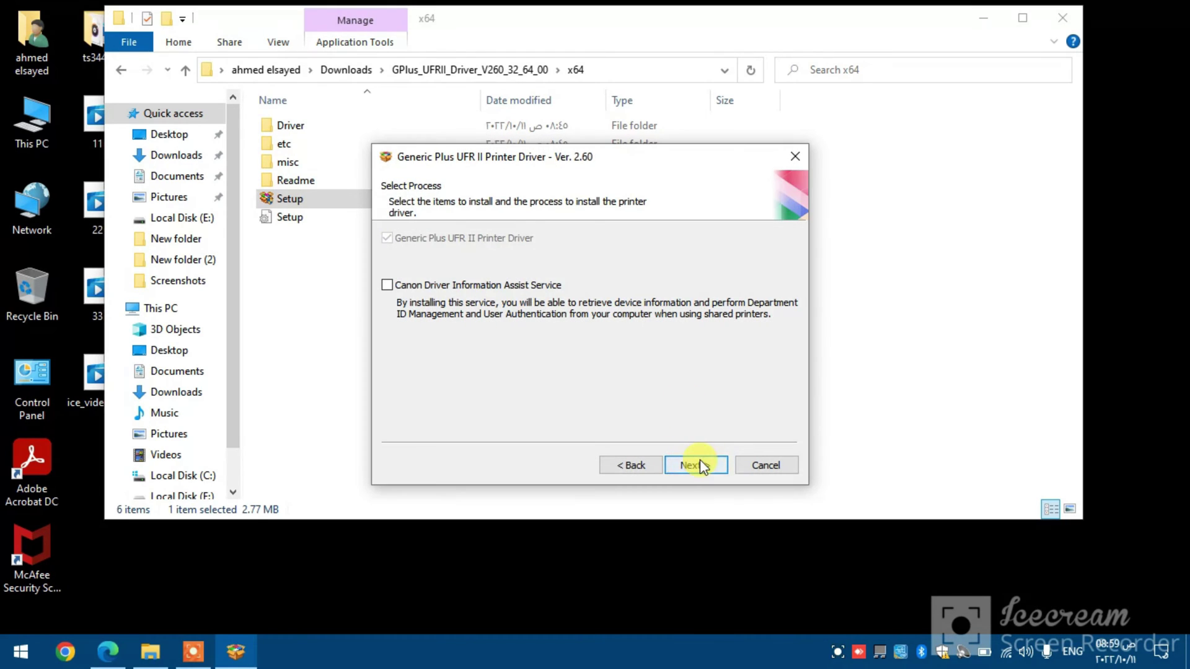
{"action": "left_click", "coordinate": [695, 464]}
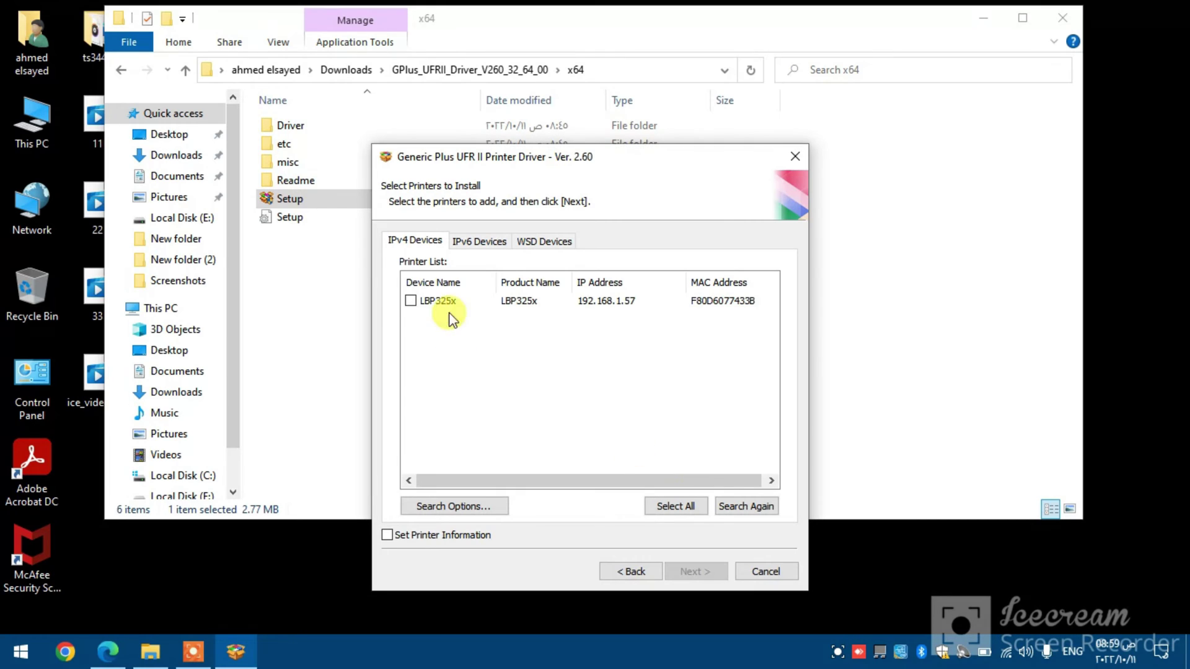
Select the LBP325x among the IPv4 devices and start installing its driver
{"action": "left_click", "coordinate": [411, 301]}
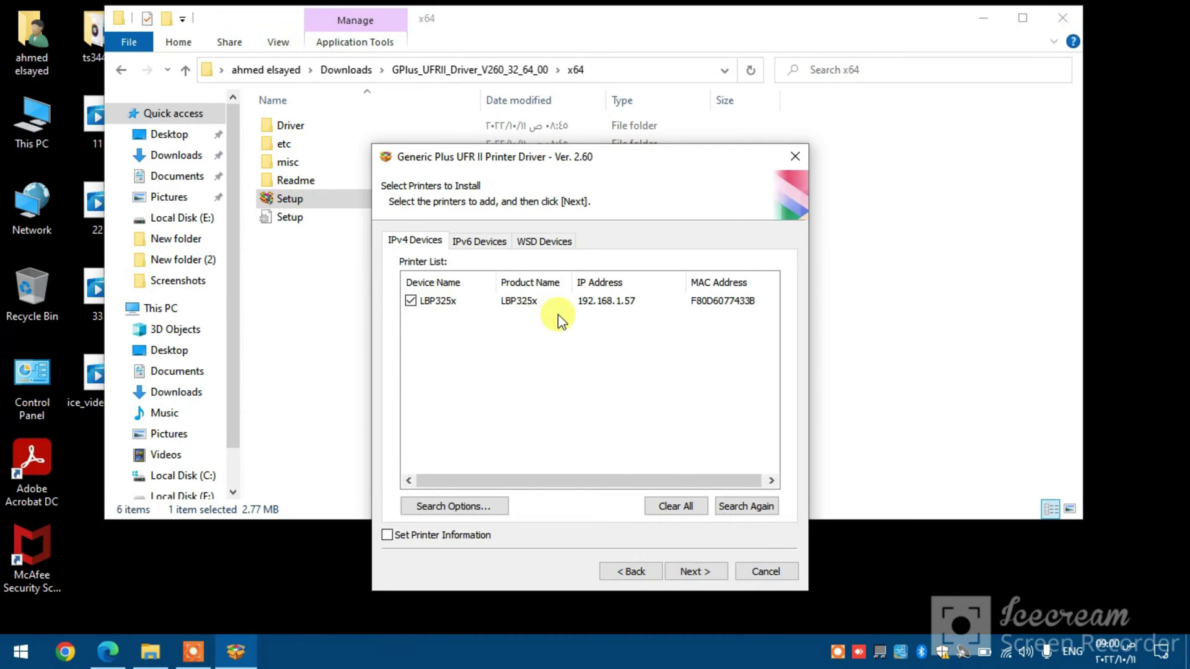
{"action": "left_click", "coordinate": [411, 301]}
{"action": "left_click", "coordinate": [411, 301]}
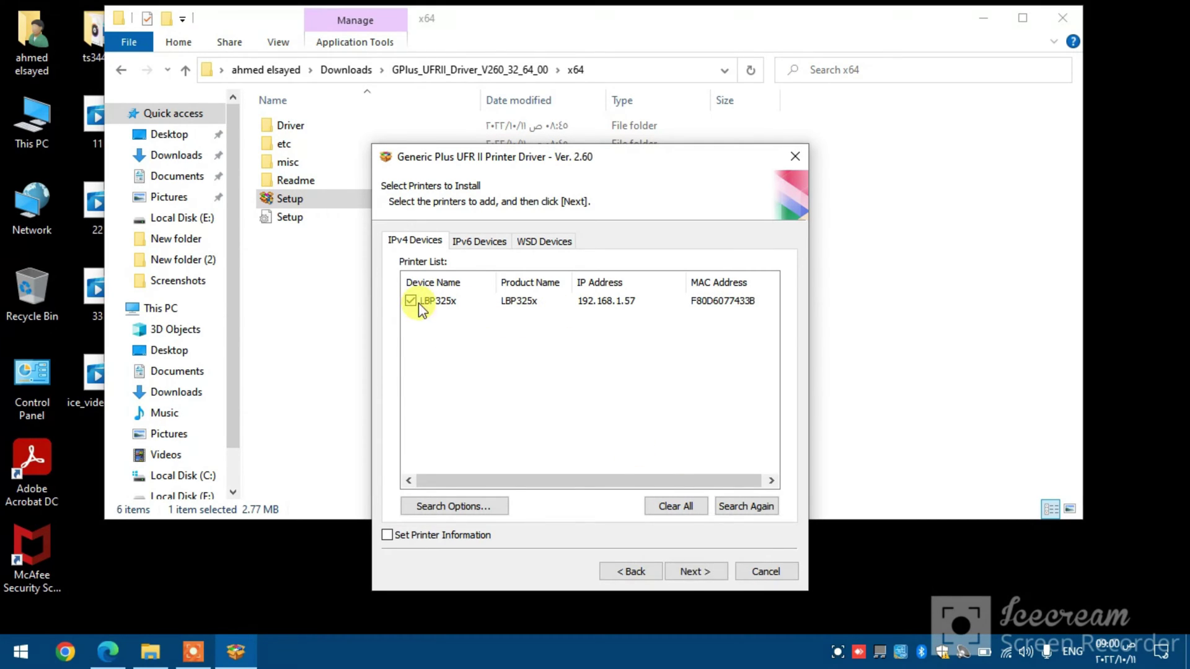
{"action": "left_click", "coordinate": [693, 572]}
{"action": "left_click", "coordinate": [475, 287]}
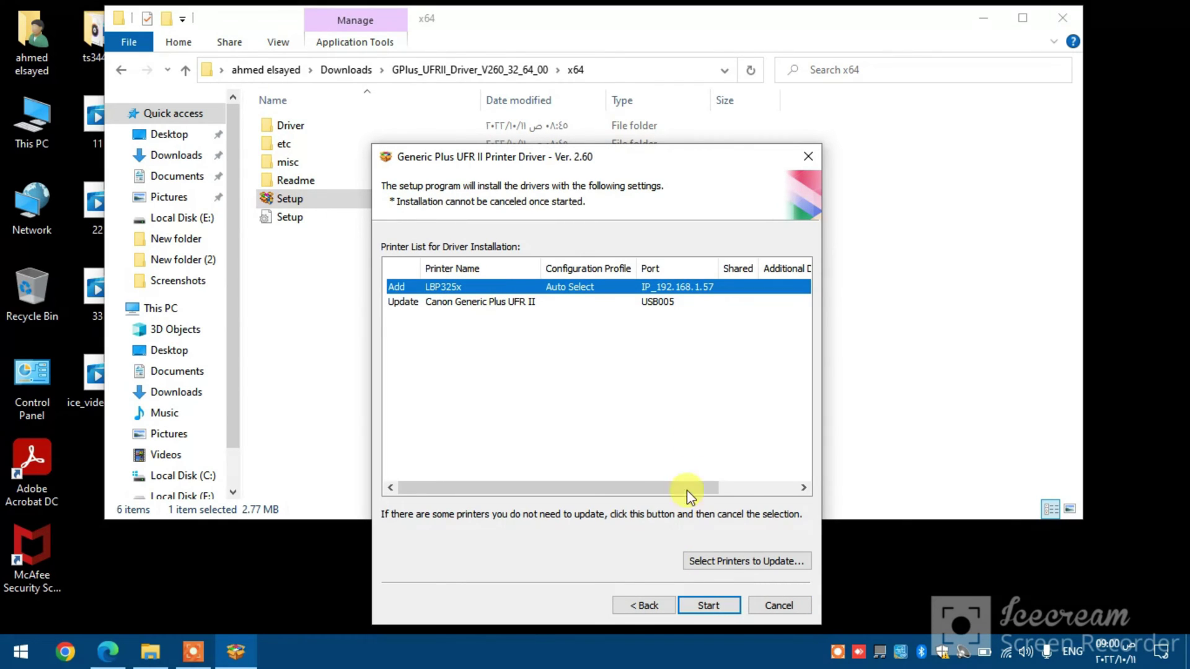
{"action": "left_click", "coordinate": [699, 597]}
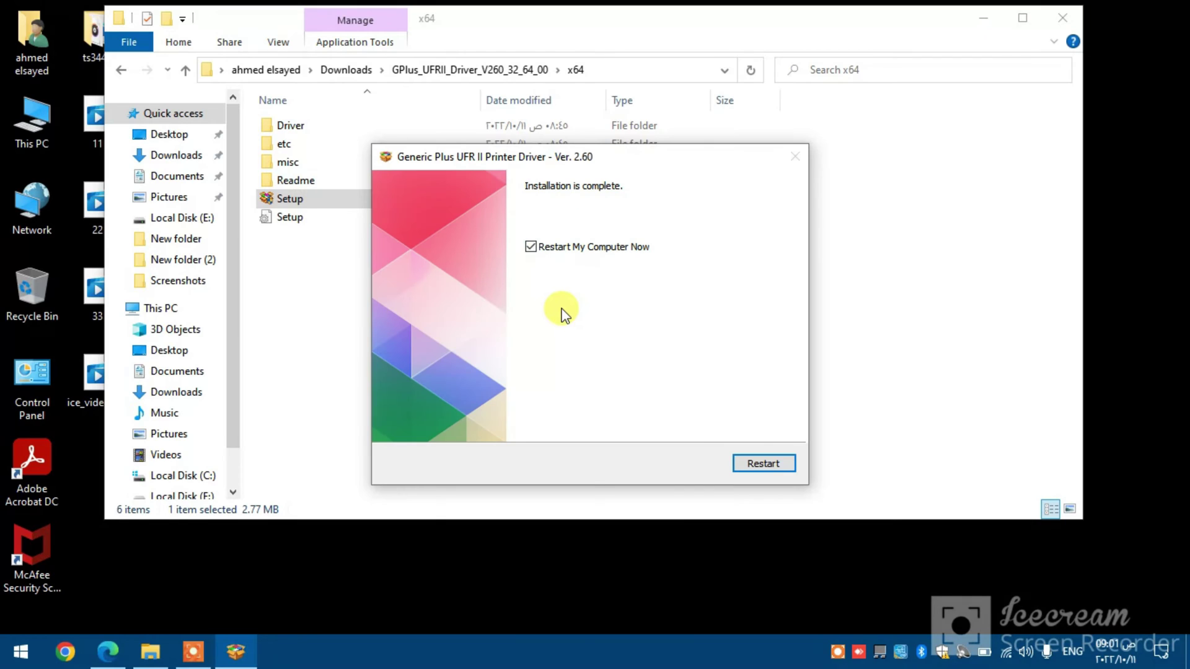
Exit the setup wizard without restarting the computer and close the x64 folder window
{"action": "left_click", "coordinate": [531, 249]}
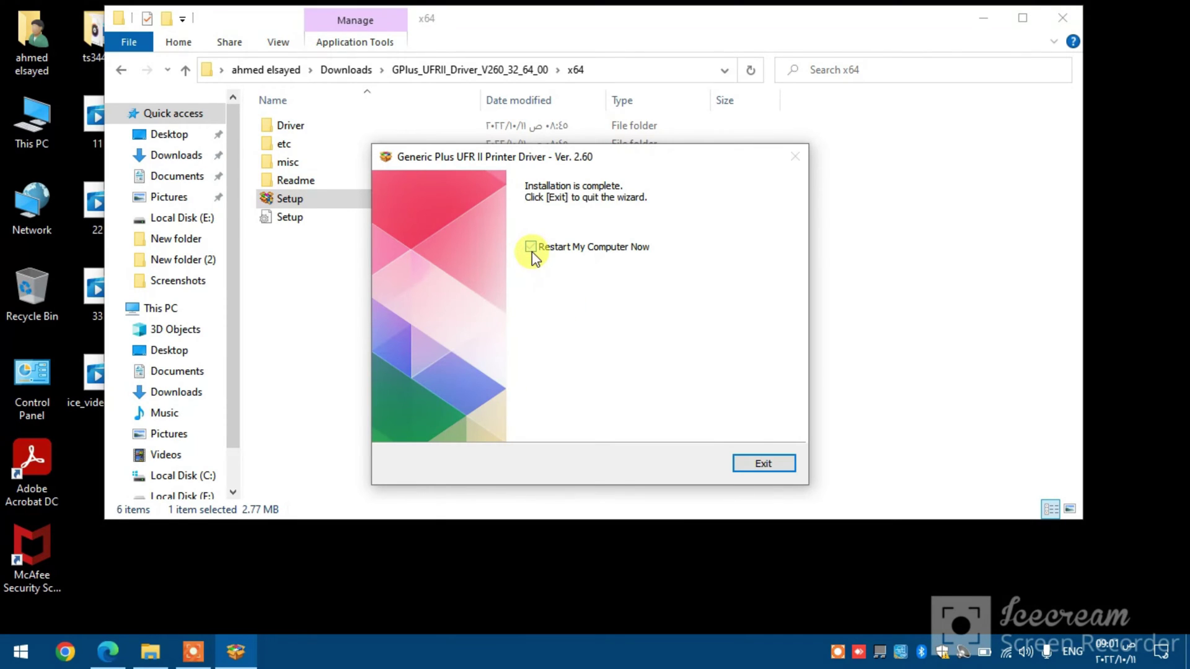
{"action": "left_click", "coordinate": [763, 464]}
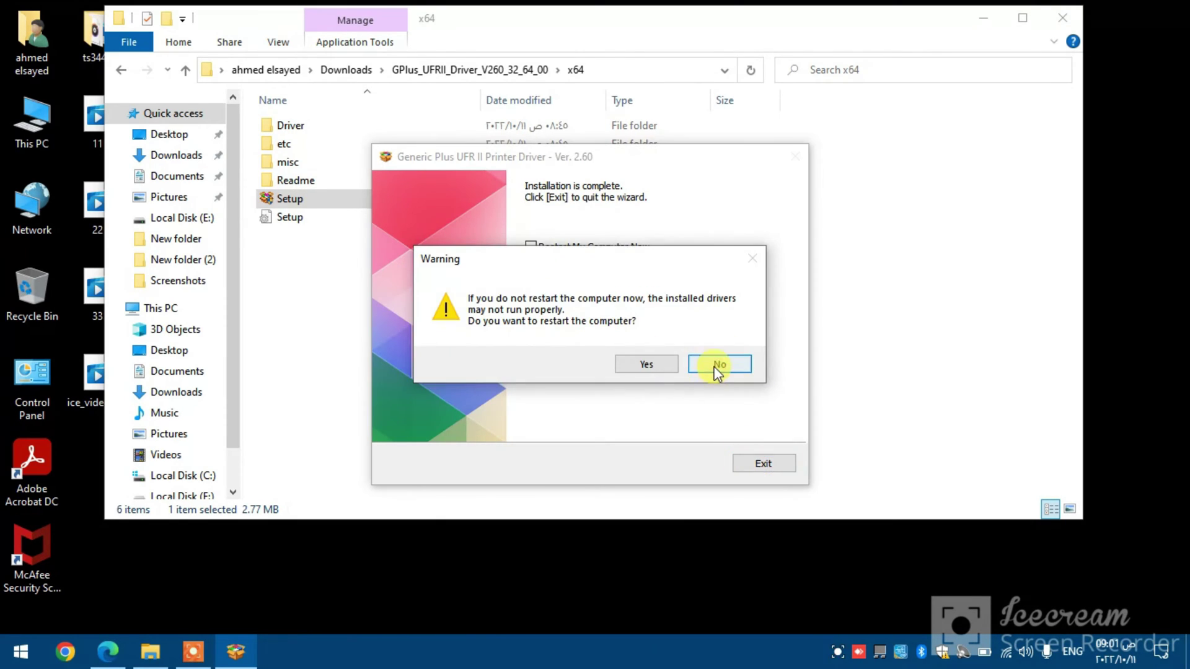
{"action": "left_click", "coordinate": [718, 365]}
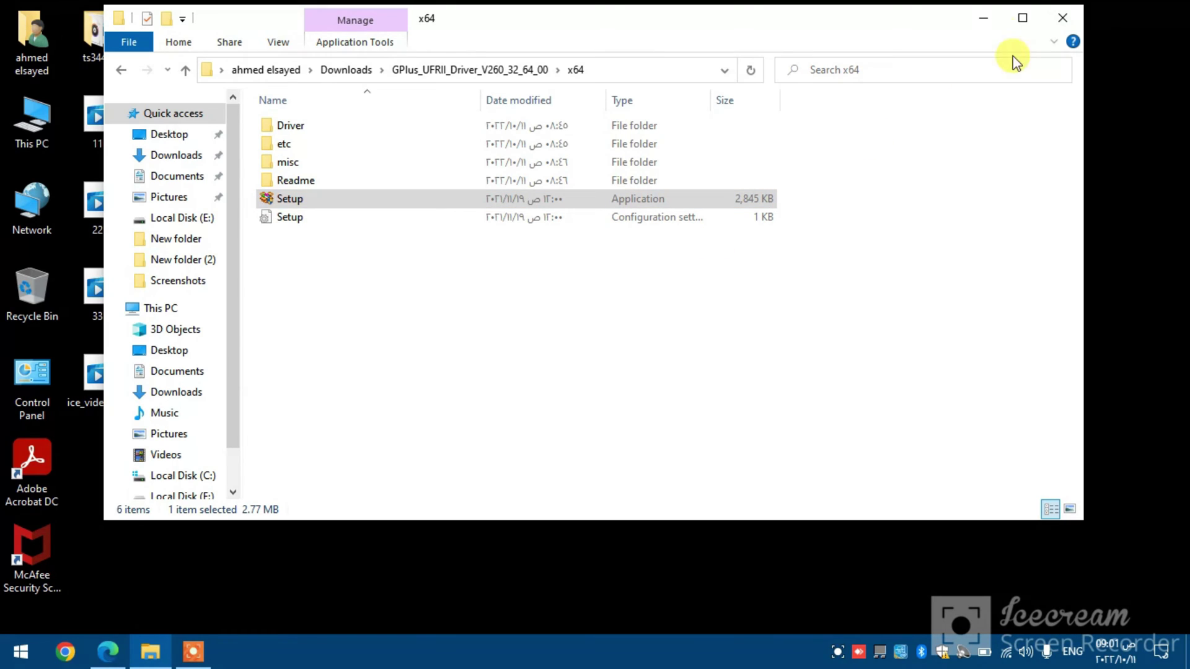
{"action": "left_click", "coordinate": [1057, 17]}
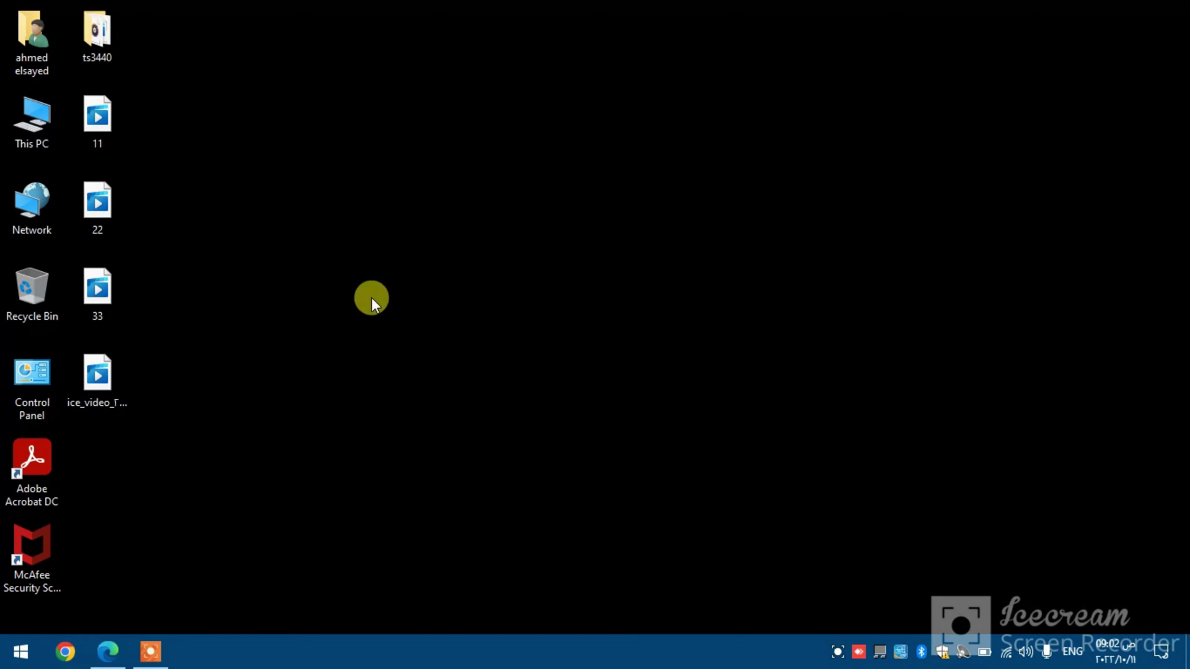
Open Devices and Printers from the Control Panel and rename the Canon Generic Plus UFR II printer as usb
{"action": "left_click", "coordinate": [32, 388]}
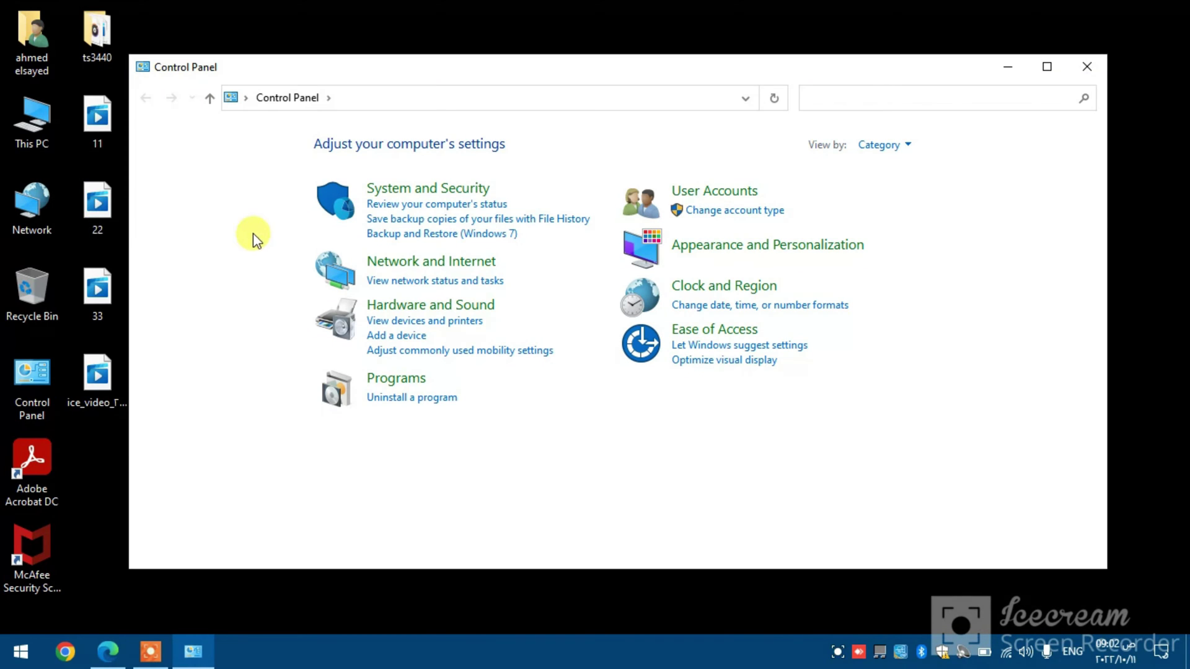
{"action": "left_click", "coordinate": [399, 322]}
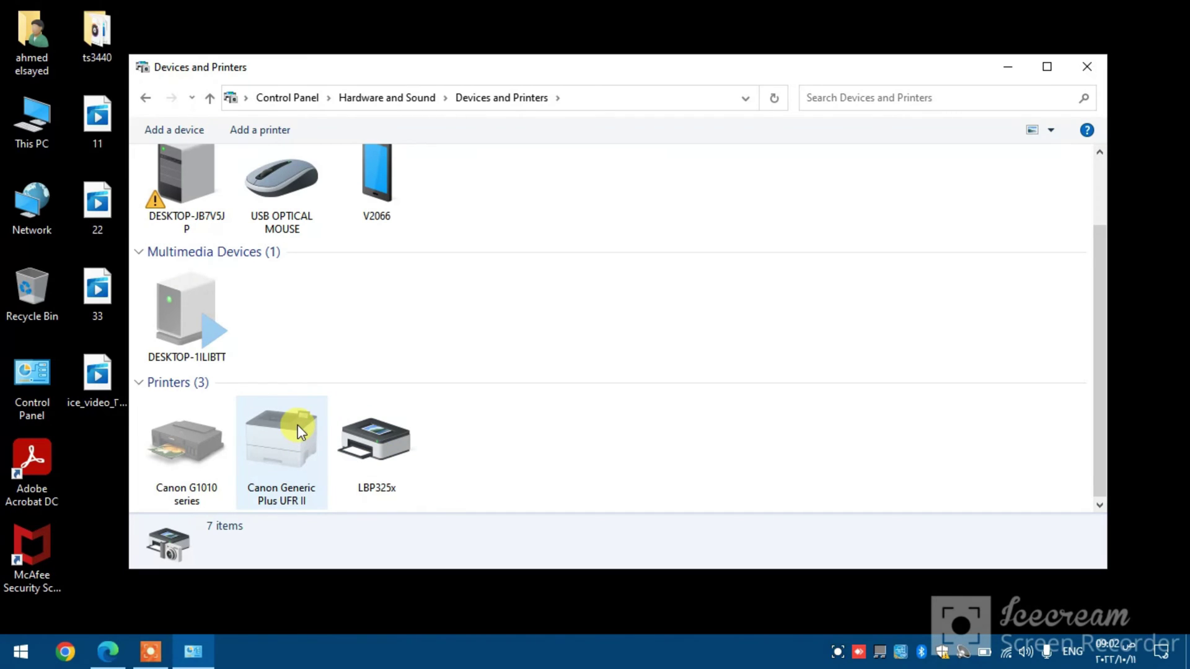
{"action": "left_click", "coordinate": [277, 470]}
{"action": "right_click", "coordinate": [276, 470]}
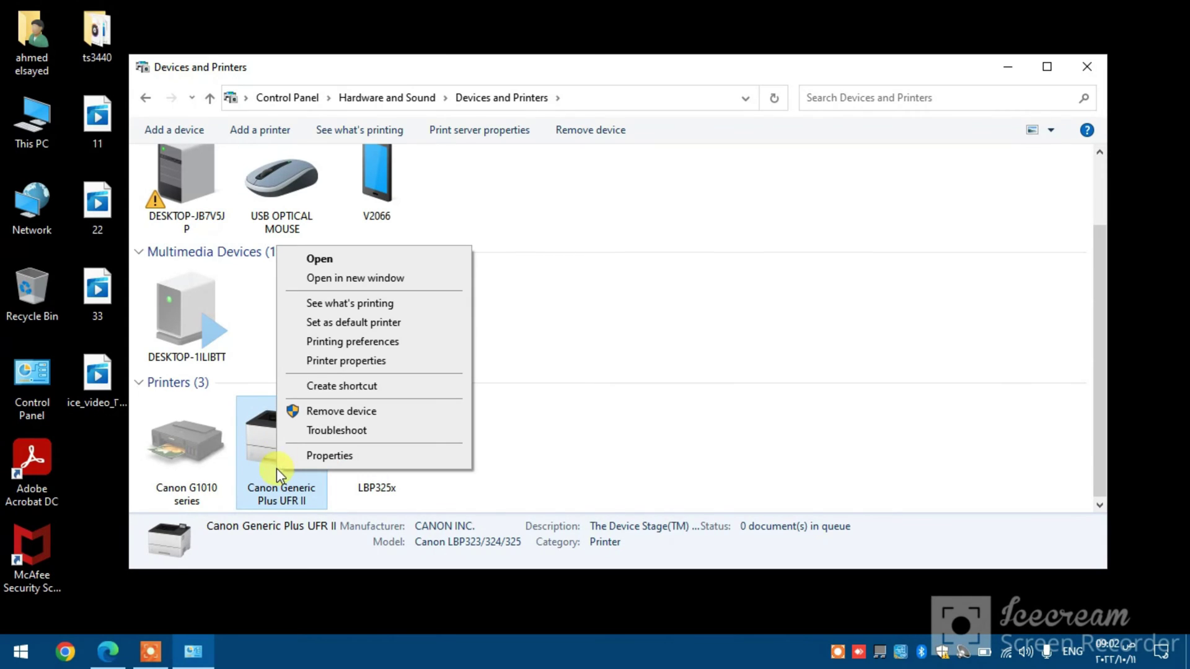
{"action": "left_click", "coordinate": [335, 361]}
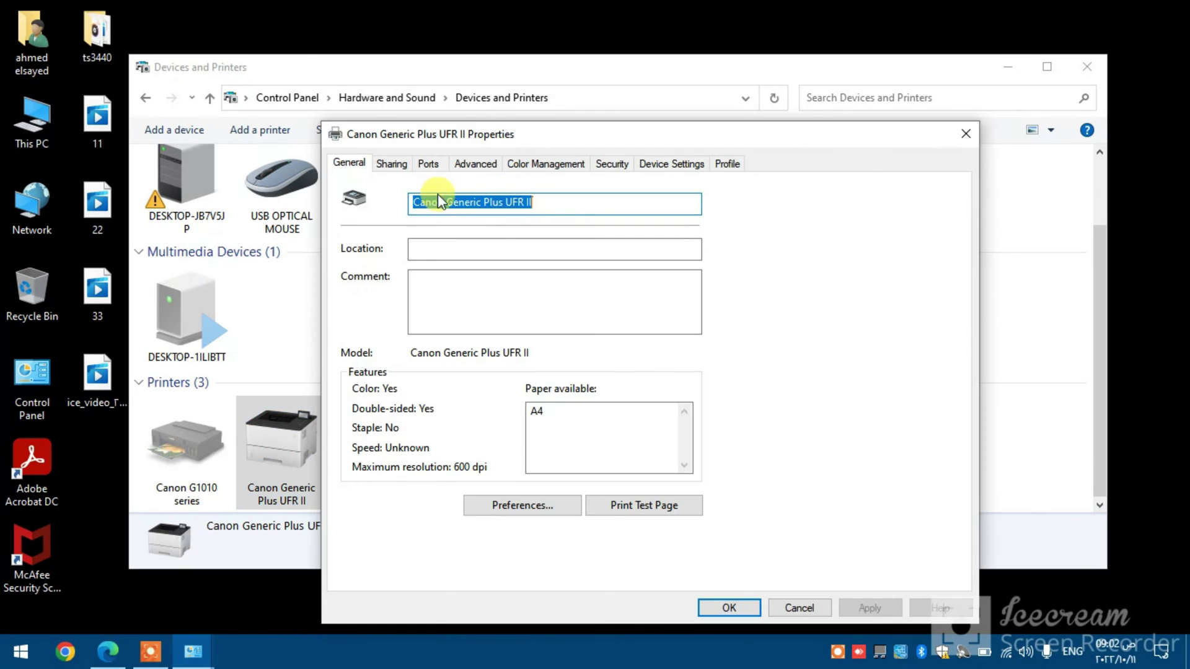
{"action": "key", "text": "BackSpace"}
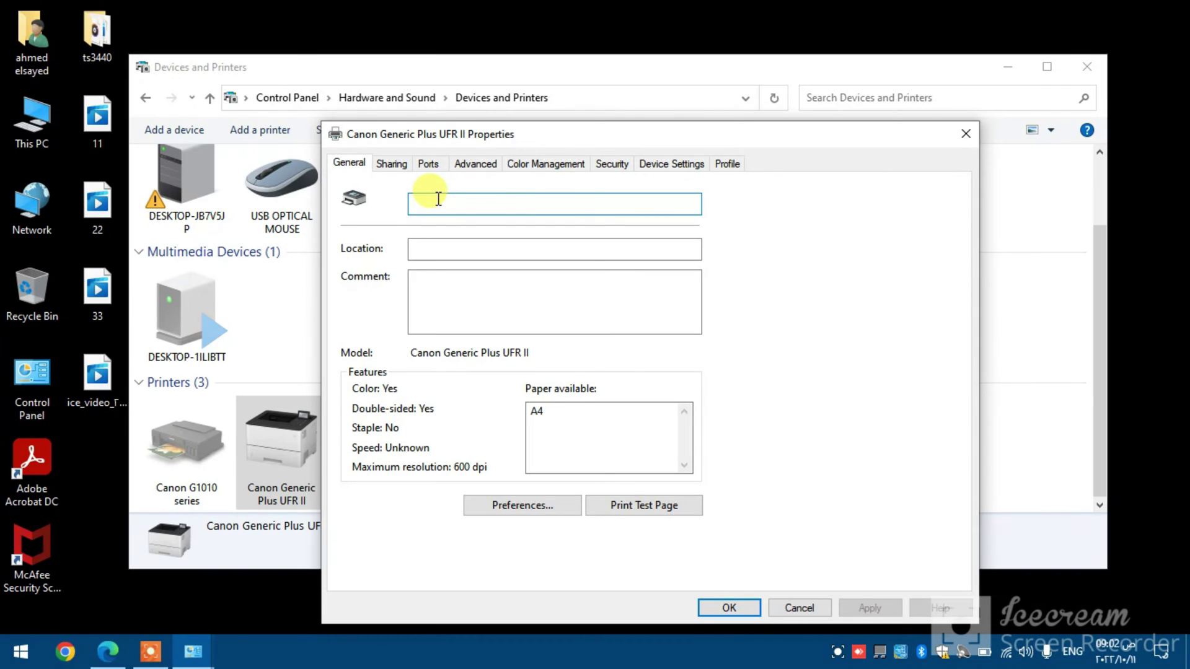
{"action": "type", "text": "usb"}
{"action": "left_click", "coordinate": [722, 607]}
In the usb printer's printing preferences, set page size and output size to A4, 1-sided Printing, and Black and White color mode
{"action": "right_click", "coordinate": [277, 461]}
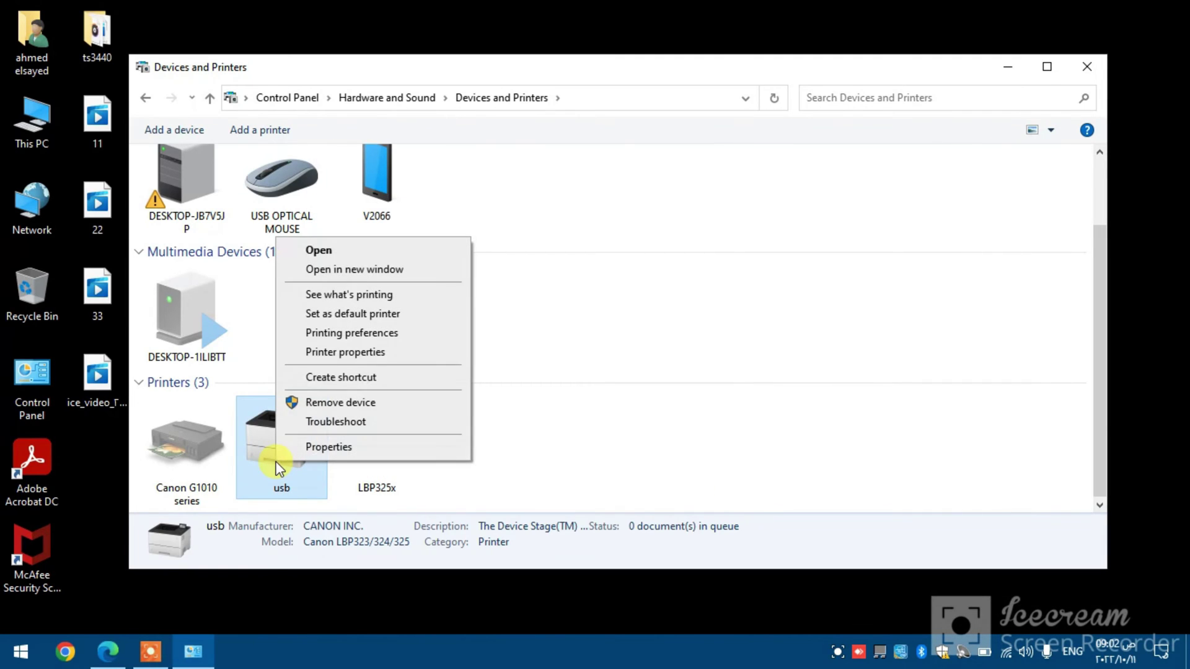
{"action": "left_click", "coordinate": [318, 333]}
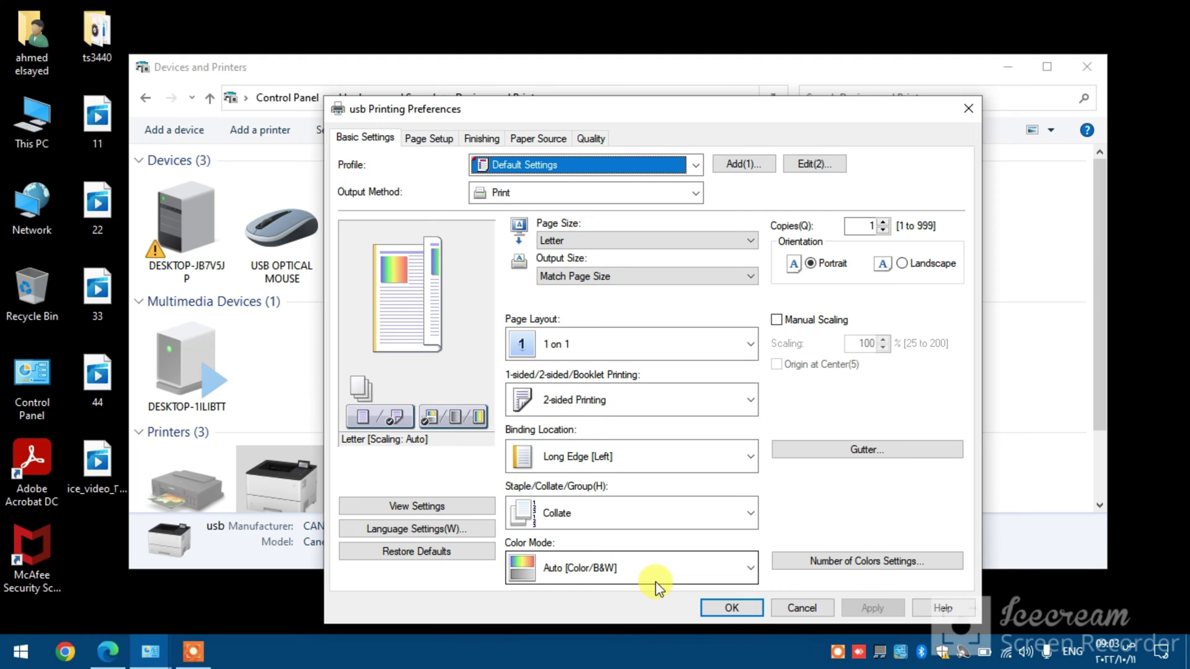
{"action": "left_click", "coordinate": [549, 240]}
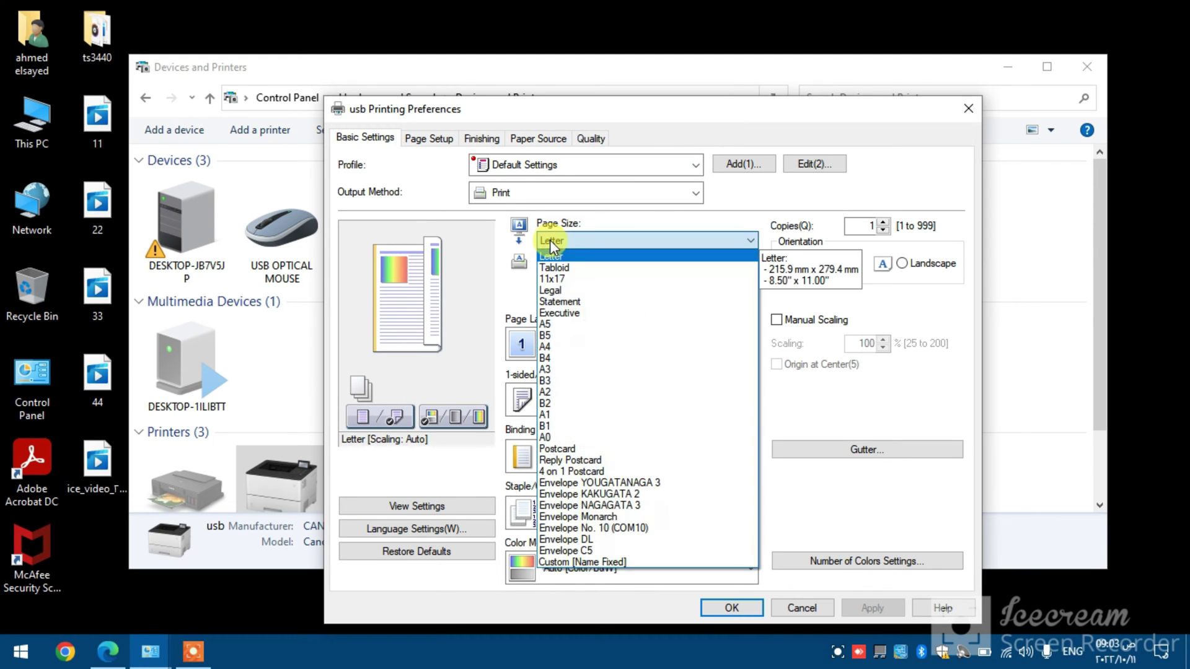
{"action": "left_click", "coordinate": [544, 346]}
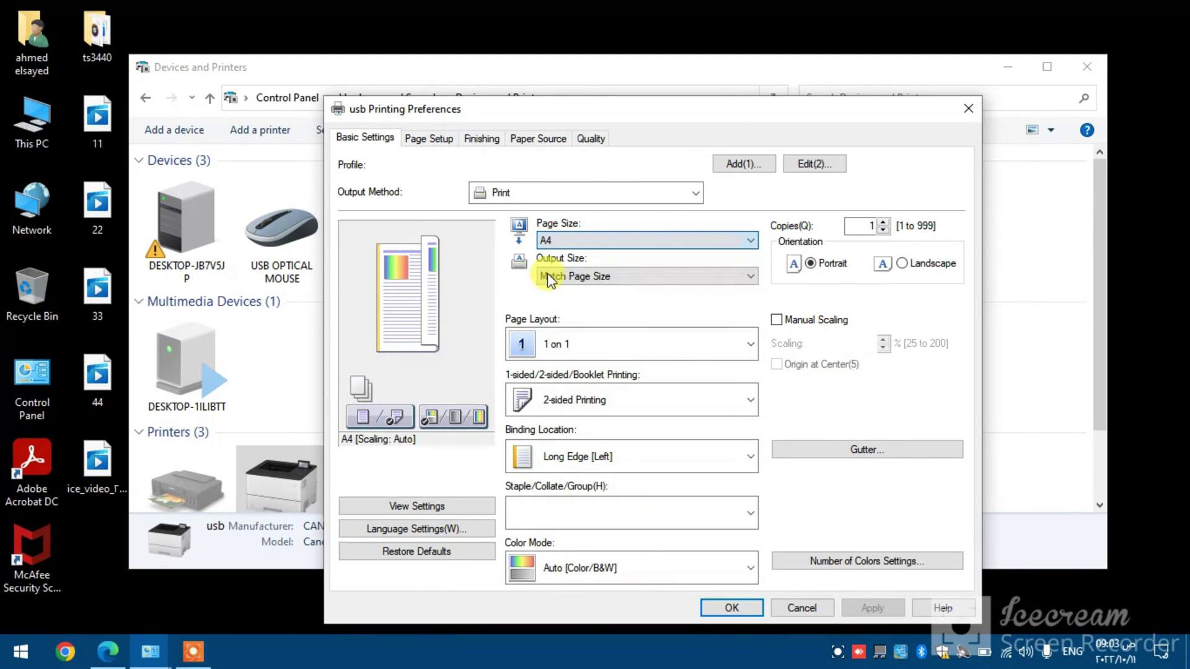
{"action": "left_click", "coordinate": [548, 275]}
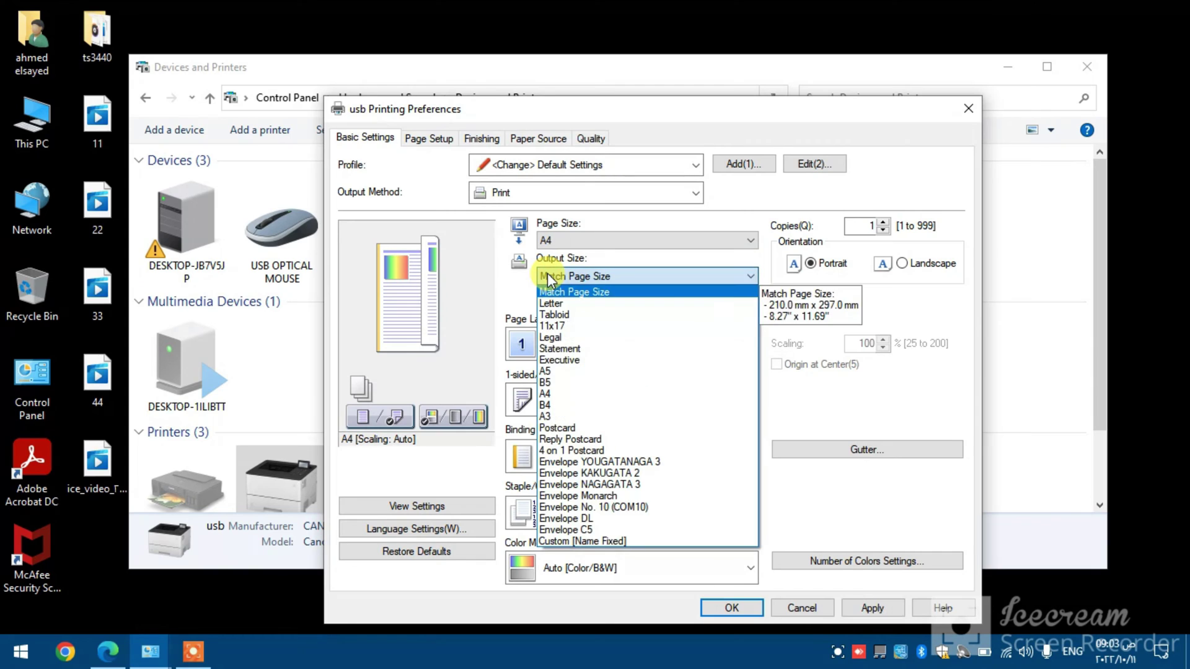
{"action": "left_click", "coordinate": [546, 394]}
{"action": "left_click", "coordinate": [526, 401]}
{"action": "left_click", "coordinate": [545, 430]}
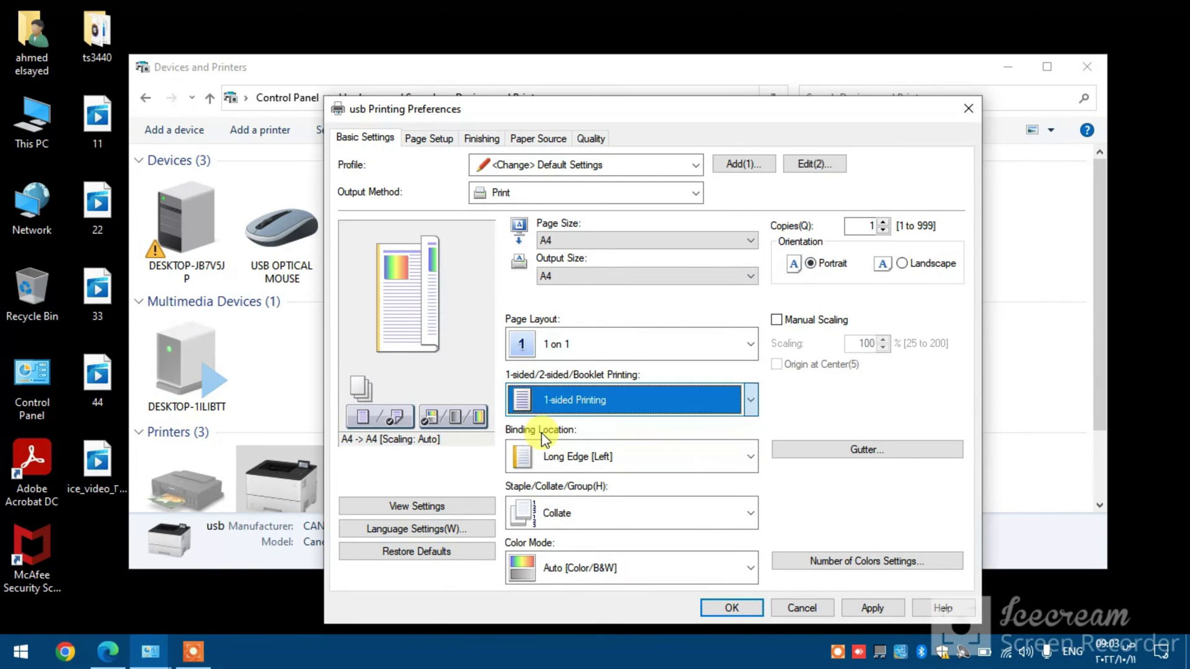
{"action": "left_click", "coordinate": [699, 565]}
{"action": "left_click", "coordinate": [545, 478]}
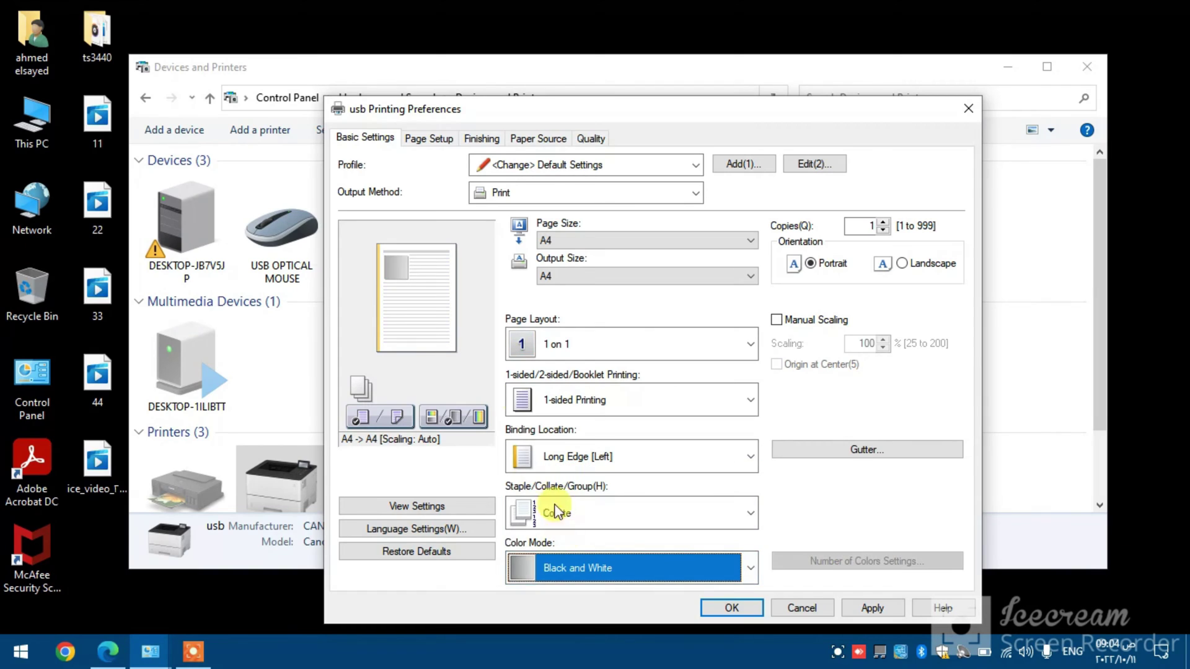
Set the usb printer's paper source to Drawer 1 and apply the printing preferences
{"action": "left_click", "coordinate": [523, 139]}
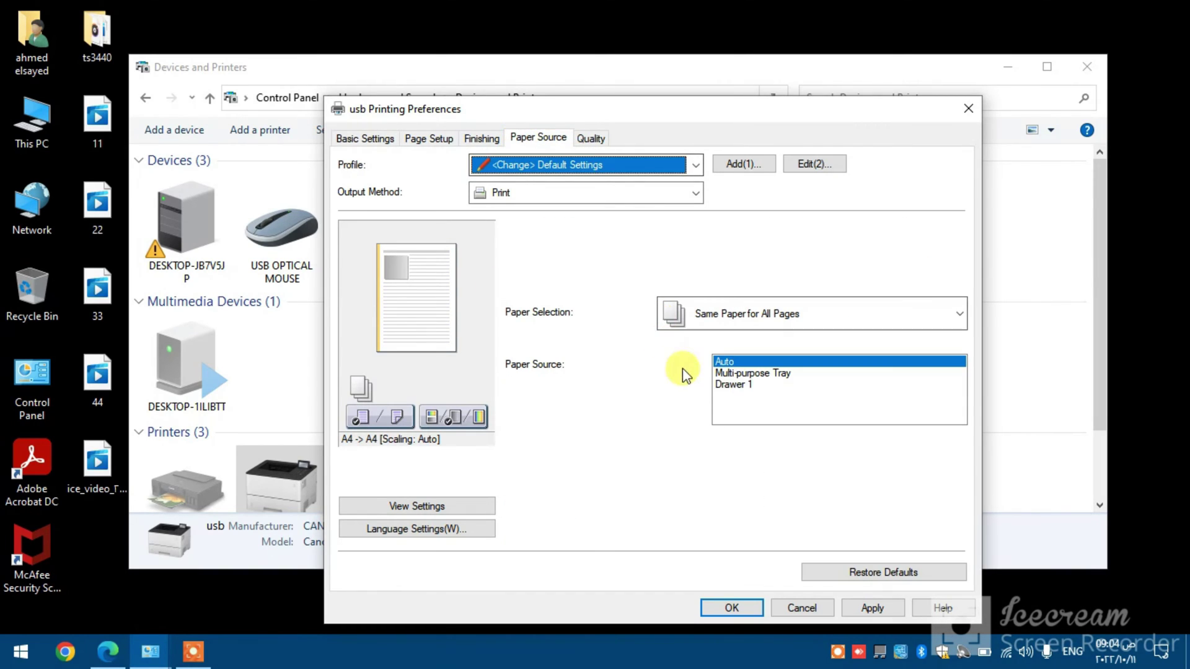
{"action": "left_click", "coordinate": [735, 384]}
{"action": "left_click", "coordinate": [872, 609]}
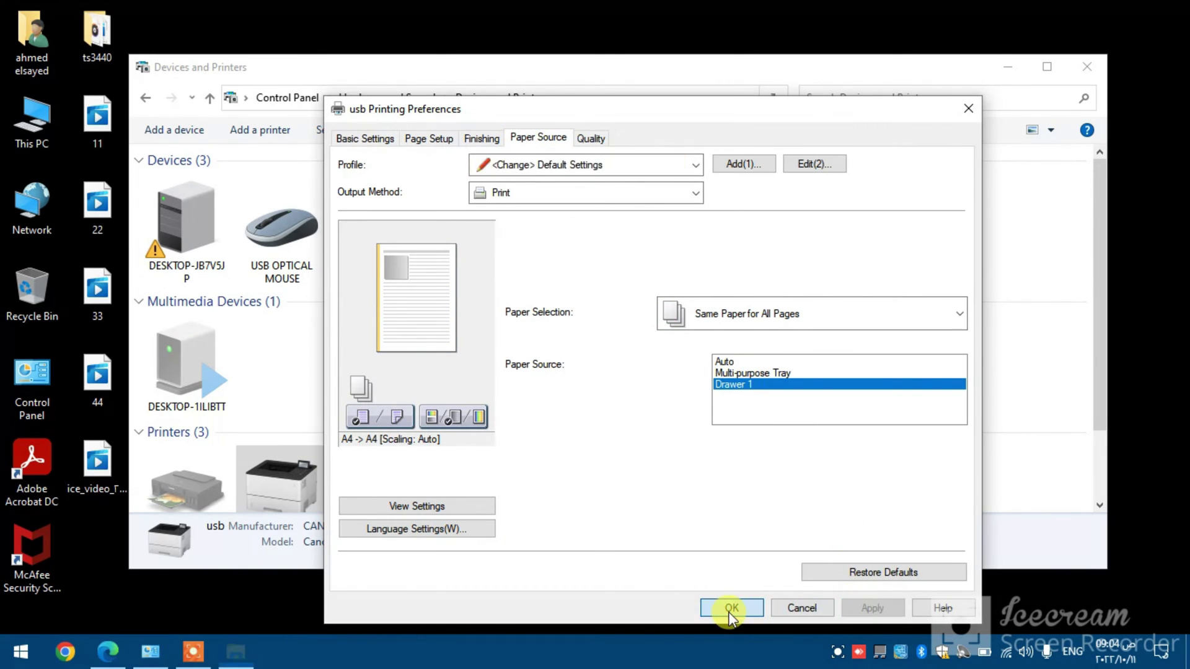
{"action": "left_click", "coordinate": [731, 608]}
Rename the LBP325x printer as network in its printer properties
{"action": "scroll", "coordinate": [371, 468], "scroll_direction": "down", "scroll_amount": 1}
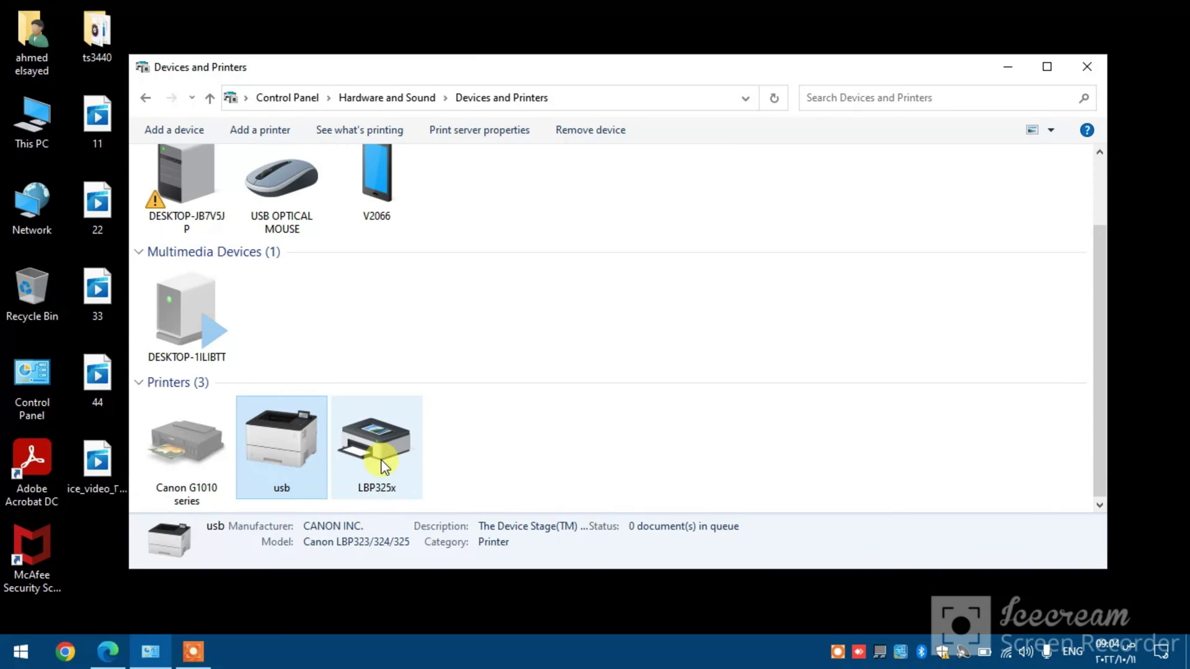
{"action": "left_click", "coordinate": [382, 460]}
{"action": "right_click", "coordinate": [382, 460]}
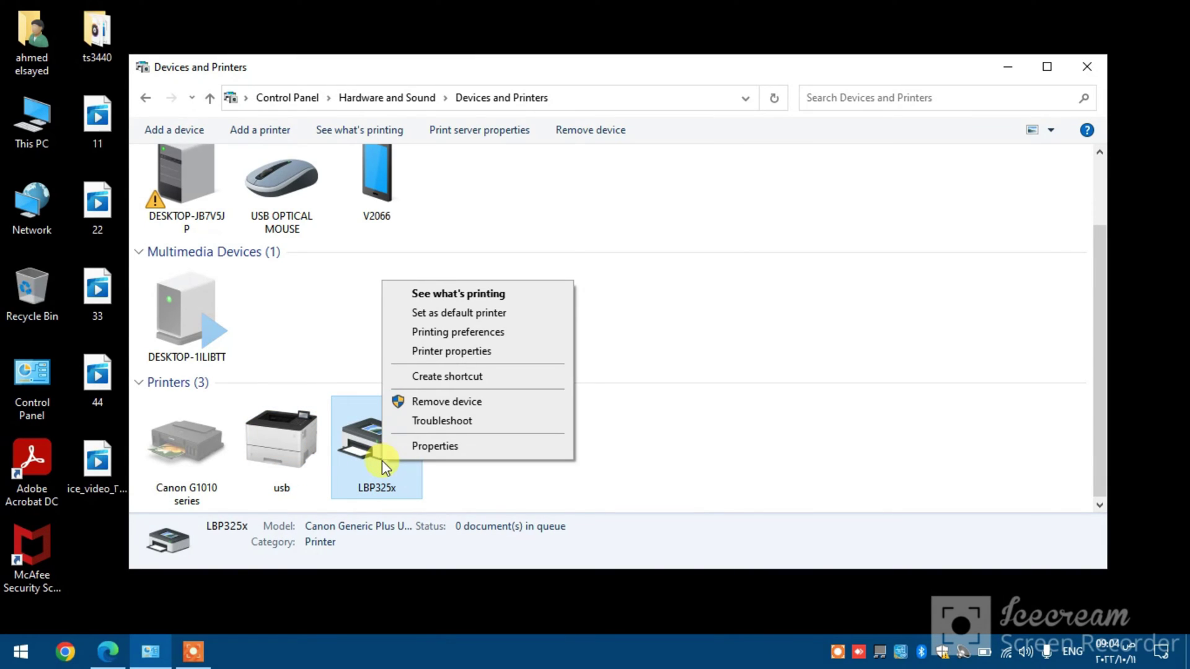
{"action": "left_click", "coordinate": [427, 352]}
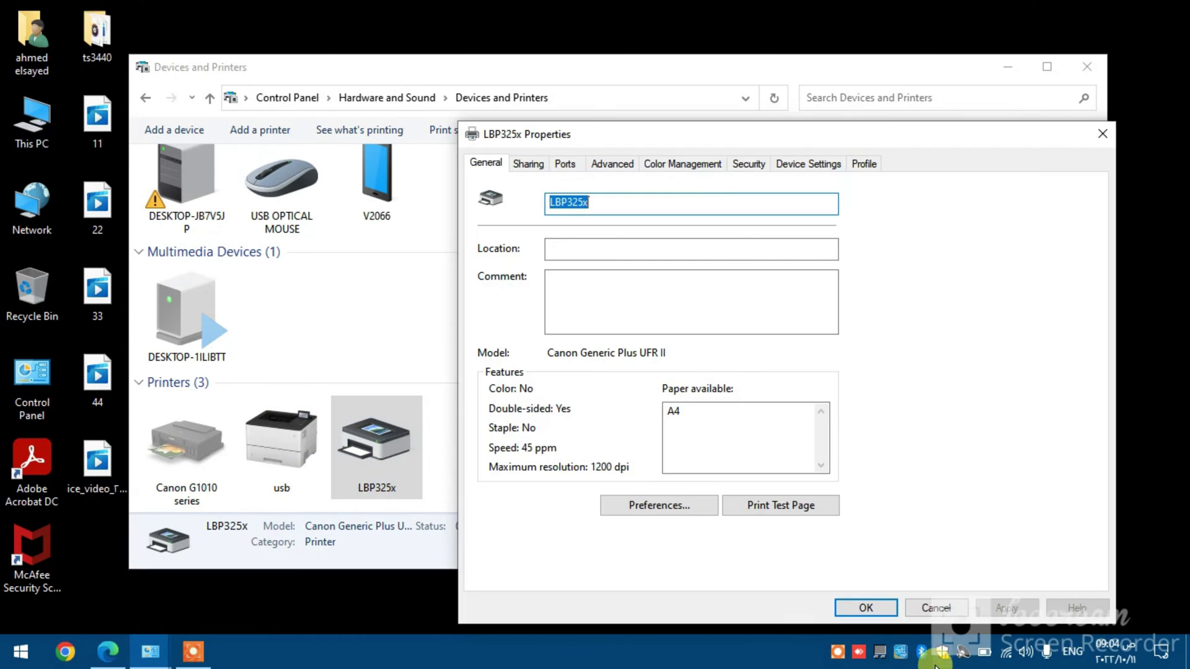
{"action": "type", "text": "network"}
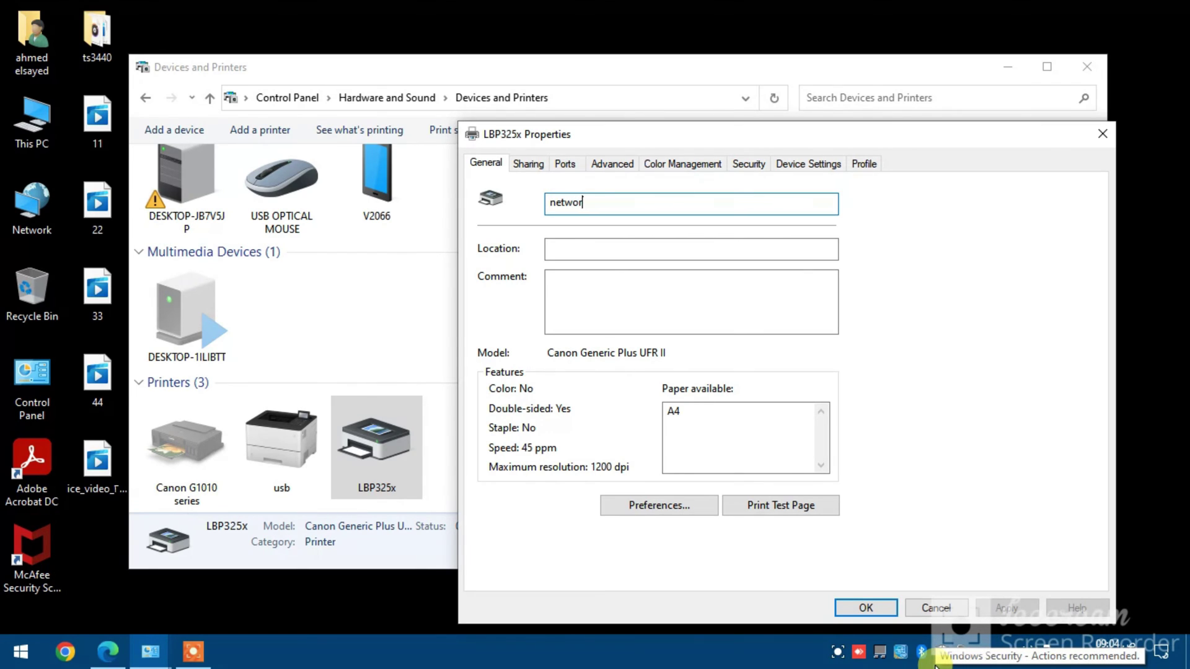
{"action": "left_click", "coordinate": [880, 610]}
In the network printer's printing preferences, set the output size to A4 and choose 1-sided Printing
{"action": "right_click", "coordinate": [394, 475]}
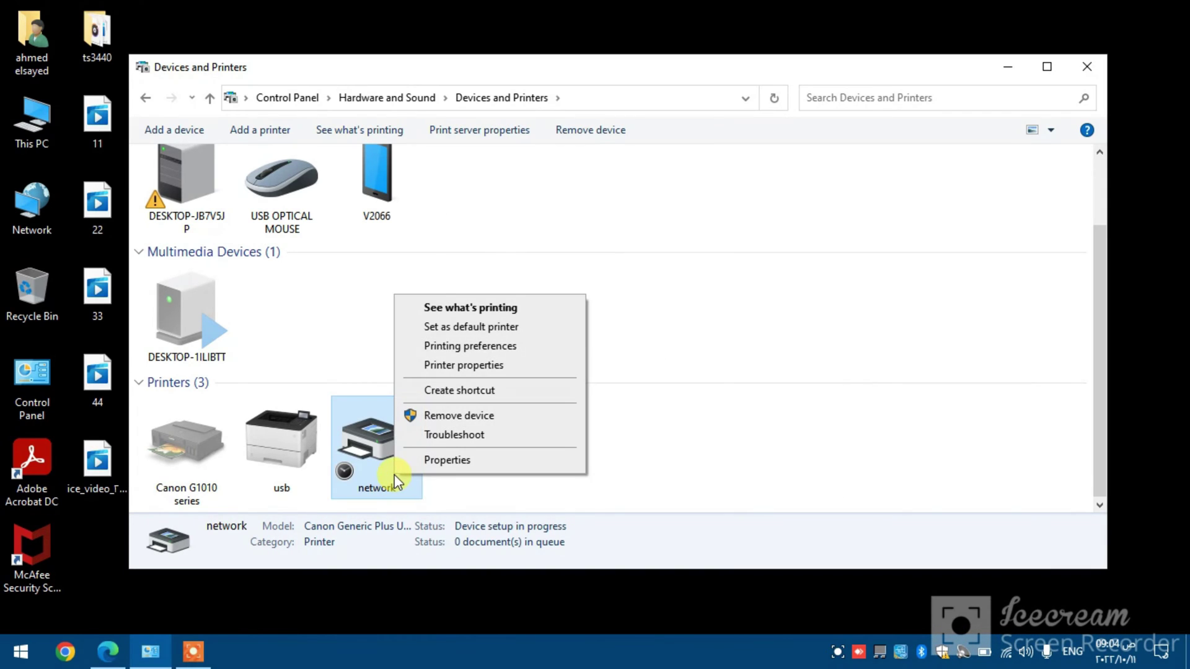
{"action": "left_click", "coordinate": [438, 346]}
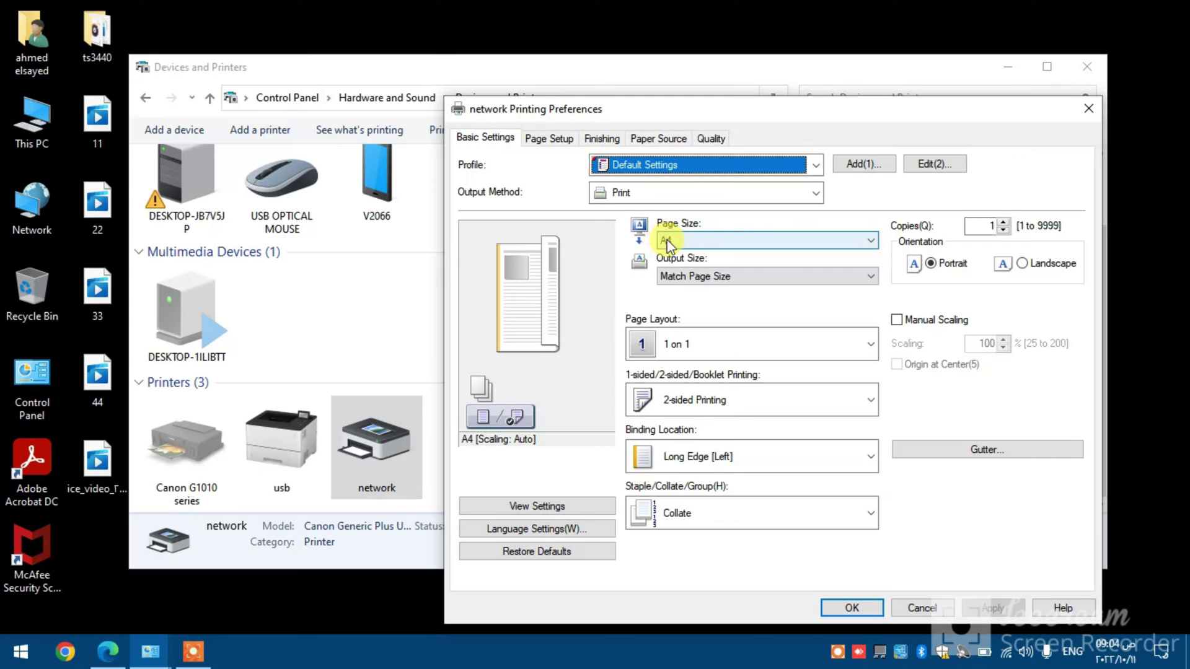
{"action": "left_click", "coordinate": [687, 272]}
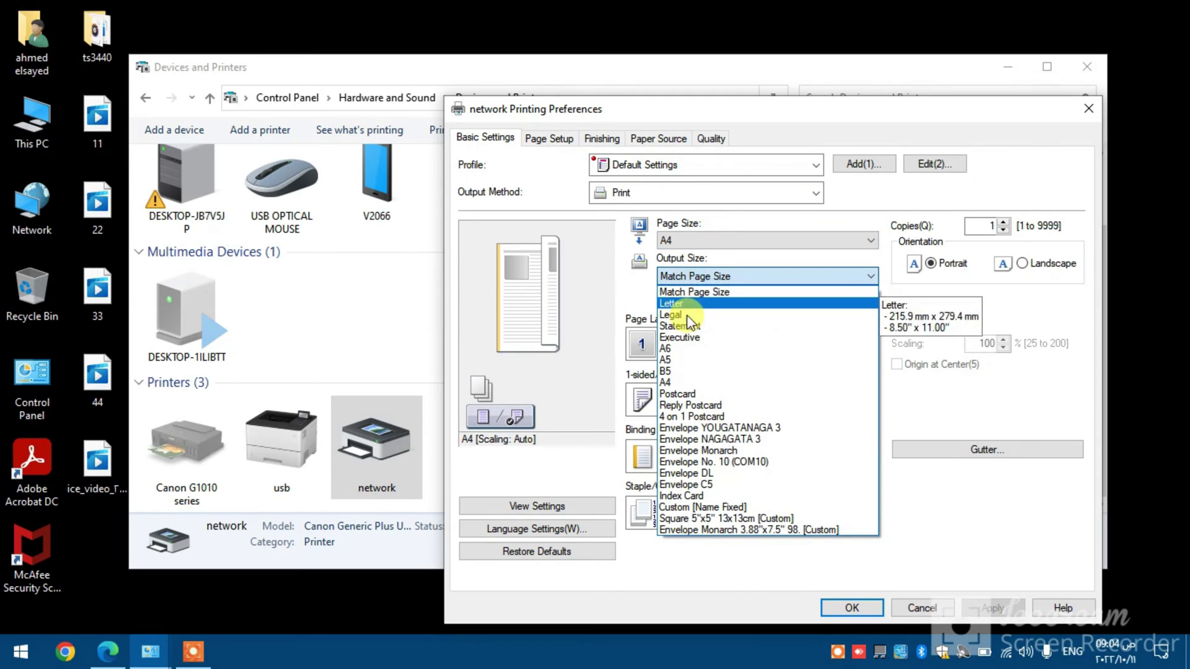
{"action": "left_click", "coordinate": [675, 382]}
{"action": "left_click", "coordinate": [670, 397]}
{"action": "left_click", "coordinate": [674, 432]}
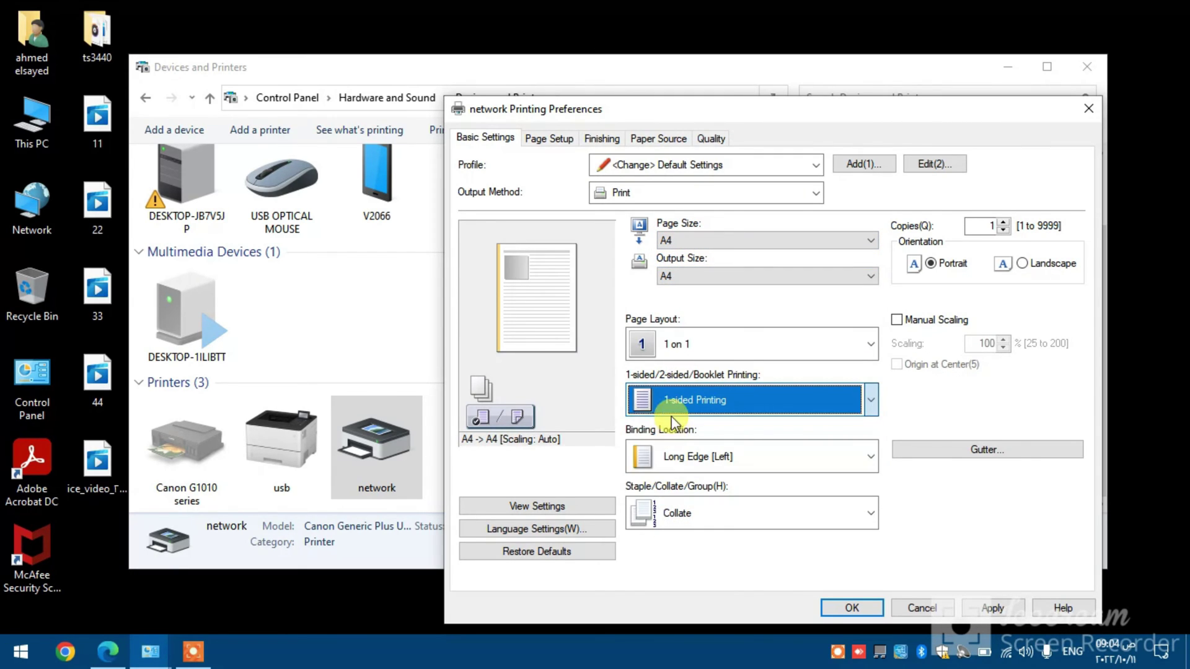
{"action": "left_click", "coordinate": [657, 400]}
{"action": "left_click", "coordinate": [666, 427]}
Set the network printer's paper source to Drawer 1 and save the printing preferences
{"action": "left_click", "coordinate": [650, 143]}
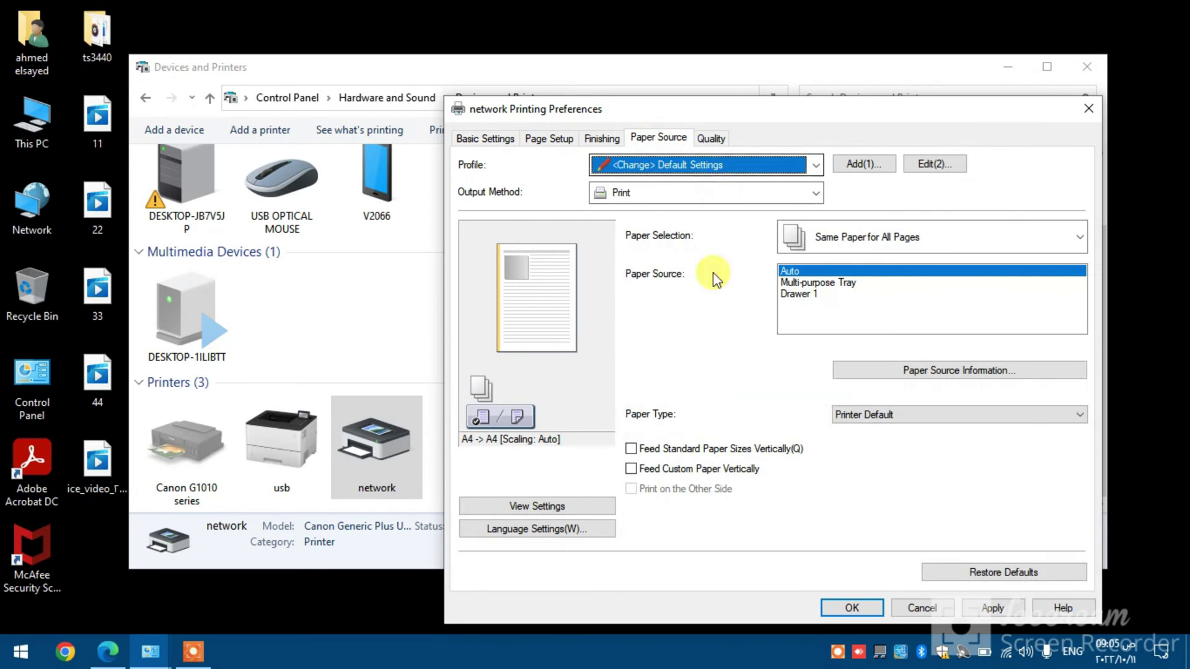
{"action": "left_click", "coordinate": [796, 294]}
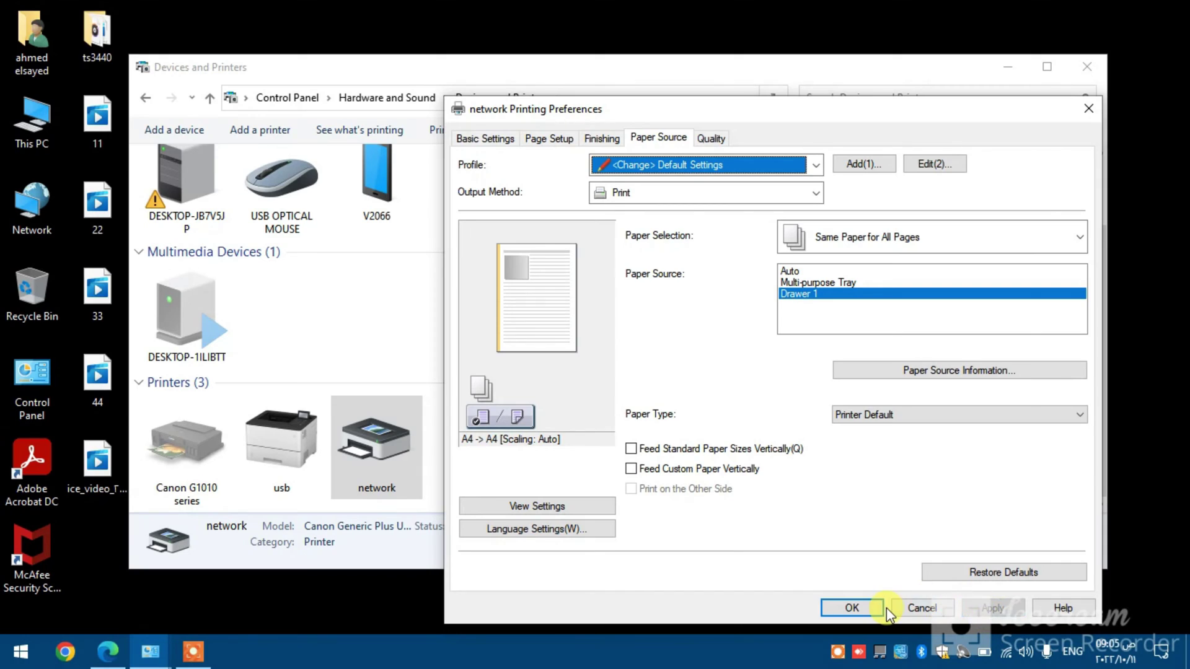
{"action": "left_click", "coordinate": [863, 610]}
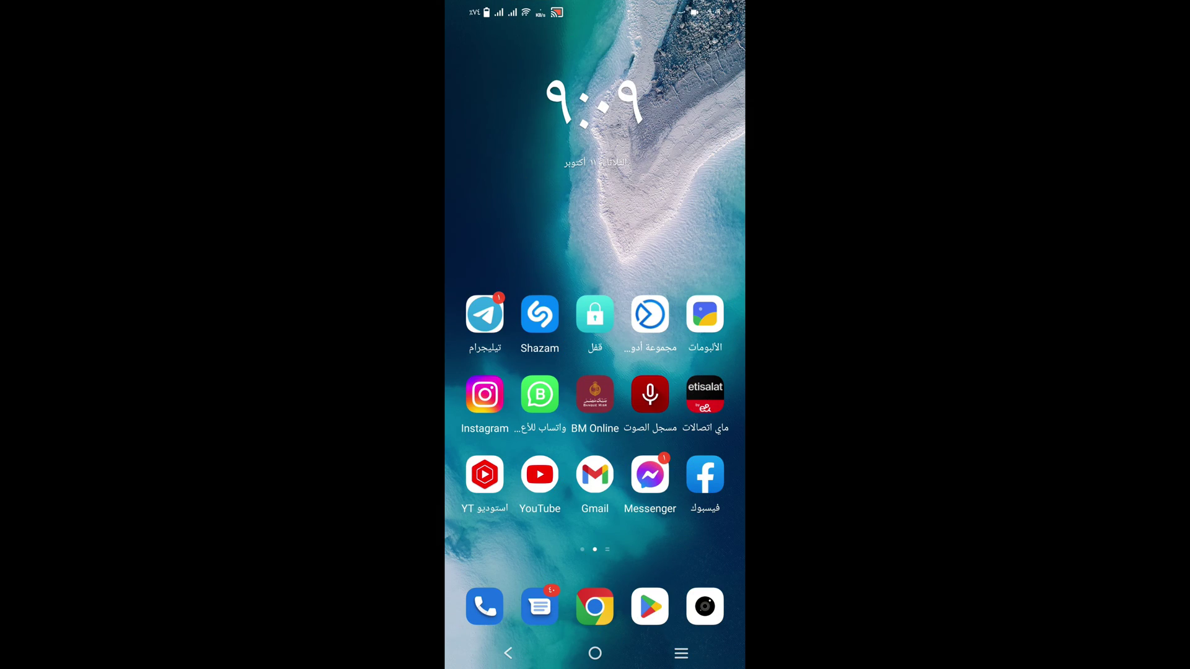
On the phone, search Google Play for "canon printer", then install and open Canon PRINT Business
{"action": "left_click", "coordinate": [650, 606]}
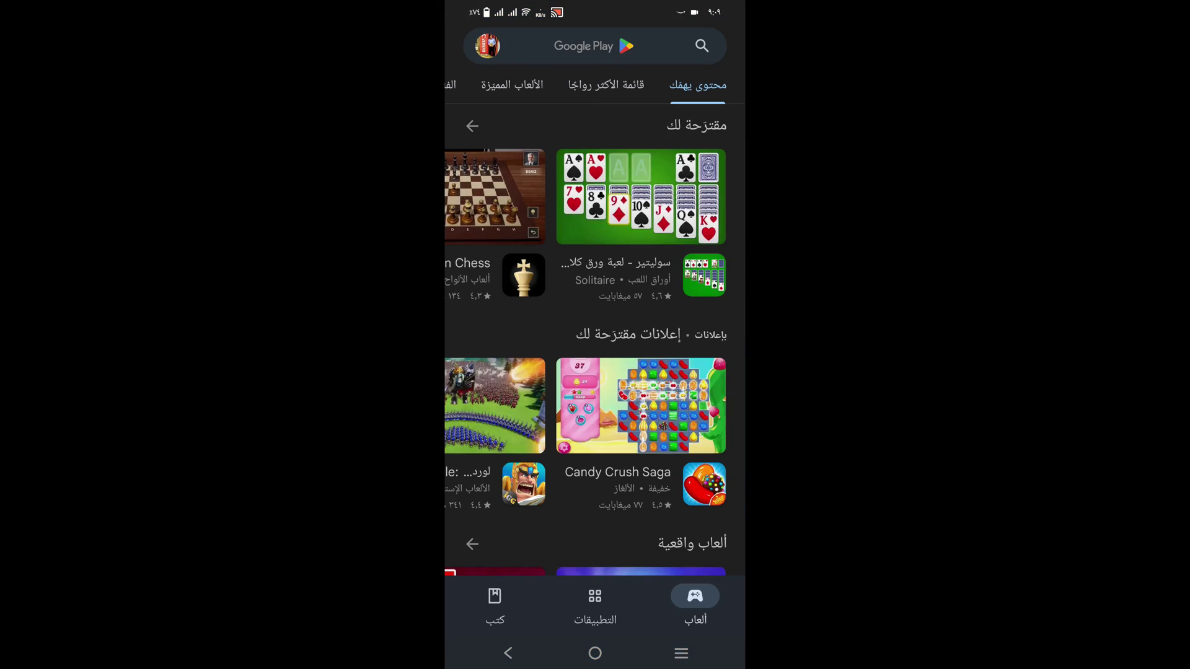
{"action": "left_click", "coordinate": [702, 46]}
{"action": "left_click", "coordinate": [669, 101]}
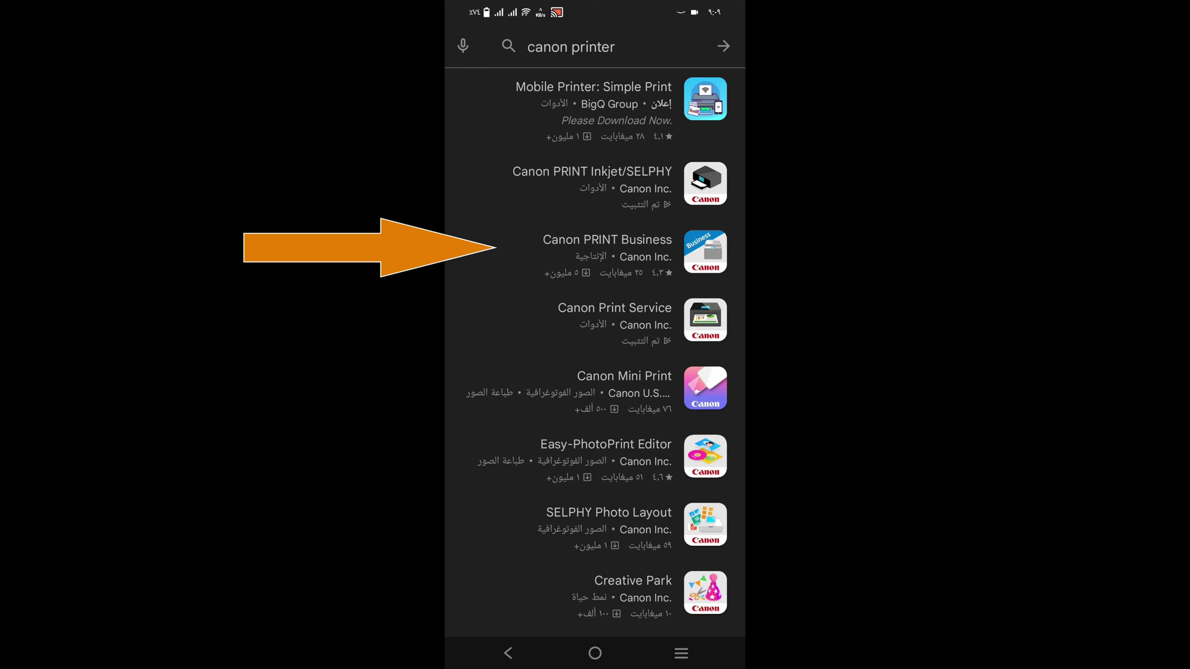
{"action": "left_click", "coordinate": [608, 240]}
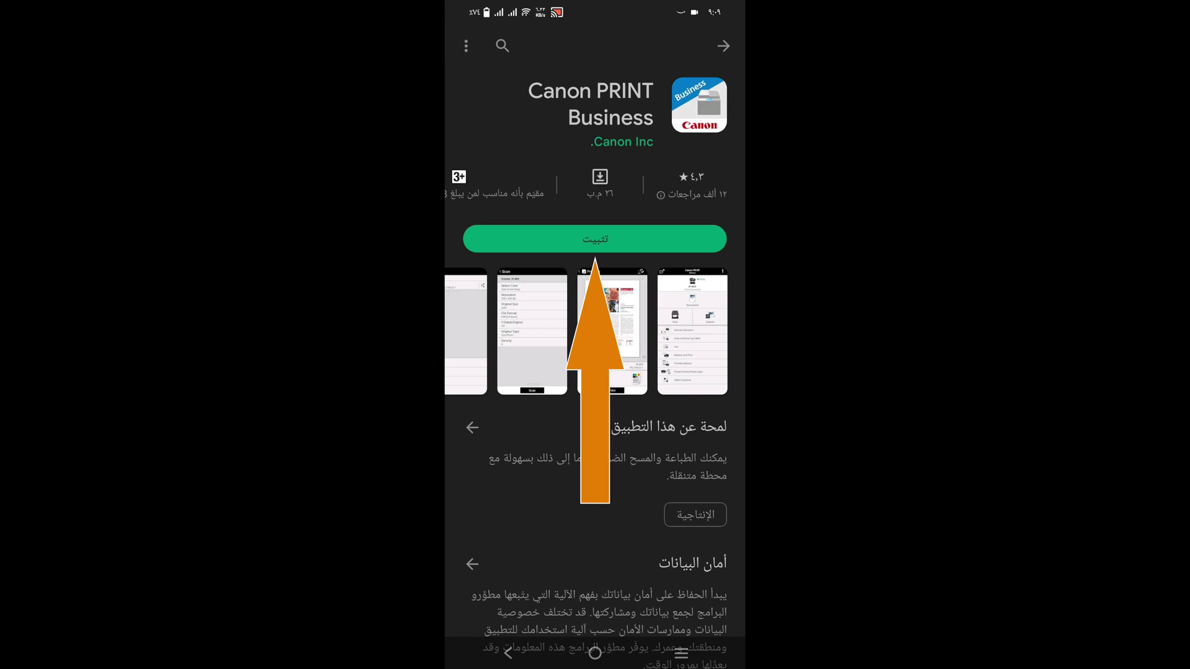
{"action": "left_click", "coordinate": [595, 236]}
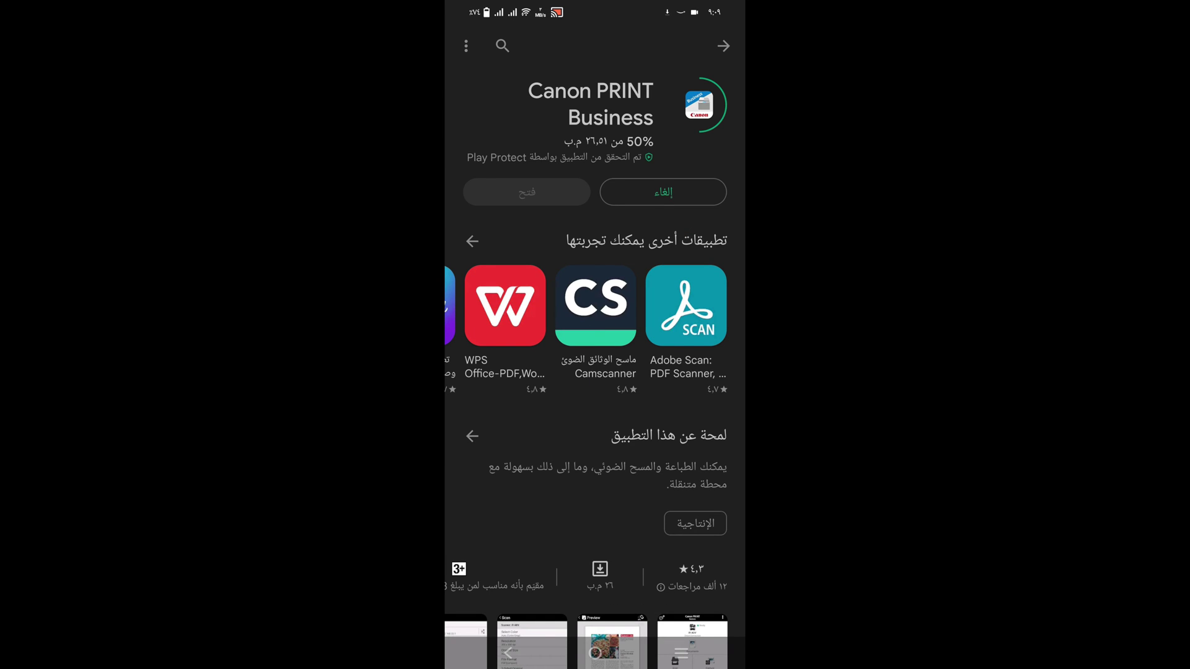
{"action": "left_click", "coordinate": [545, 181]}
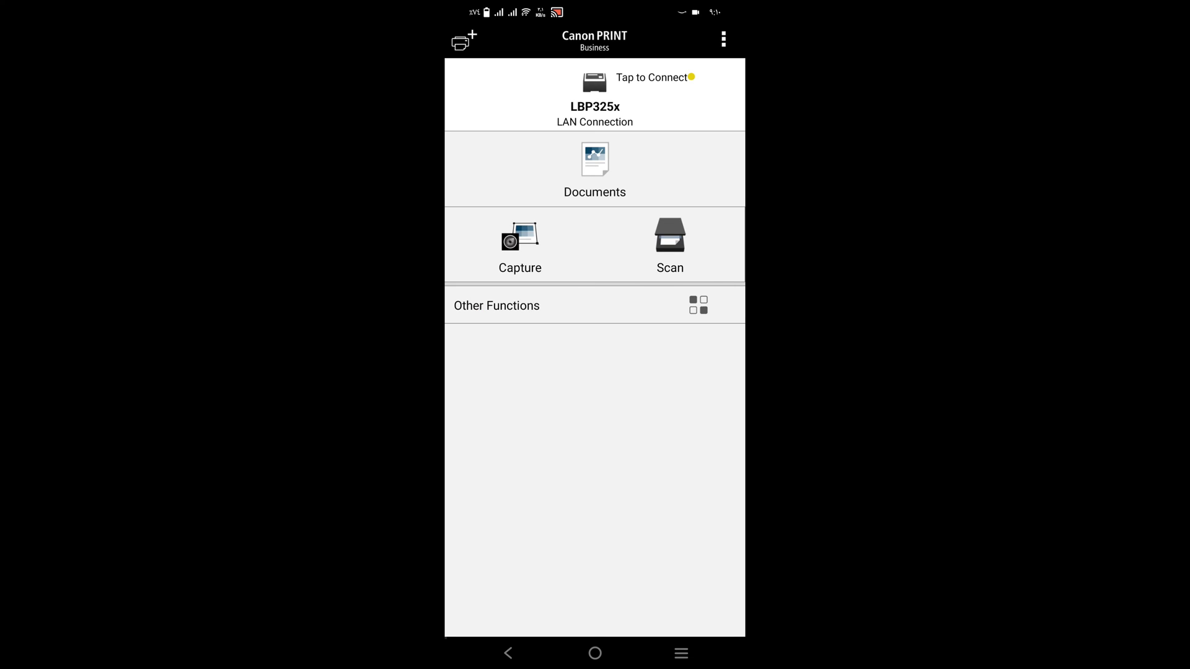
Find the LBP325x with a Wi-Fi auto search and add it as the app's printer
{"action": "left_click", "coordinate": [470, 36]}
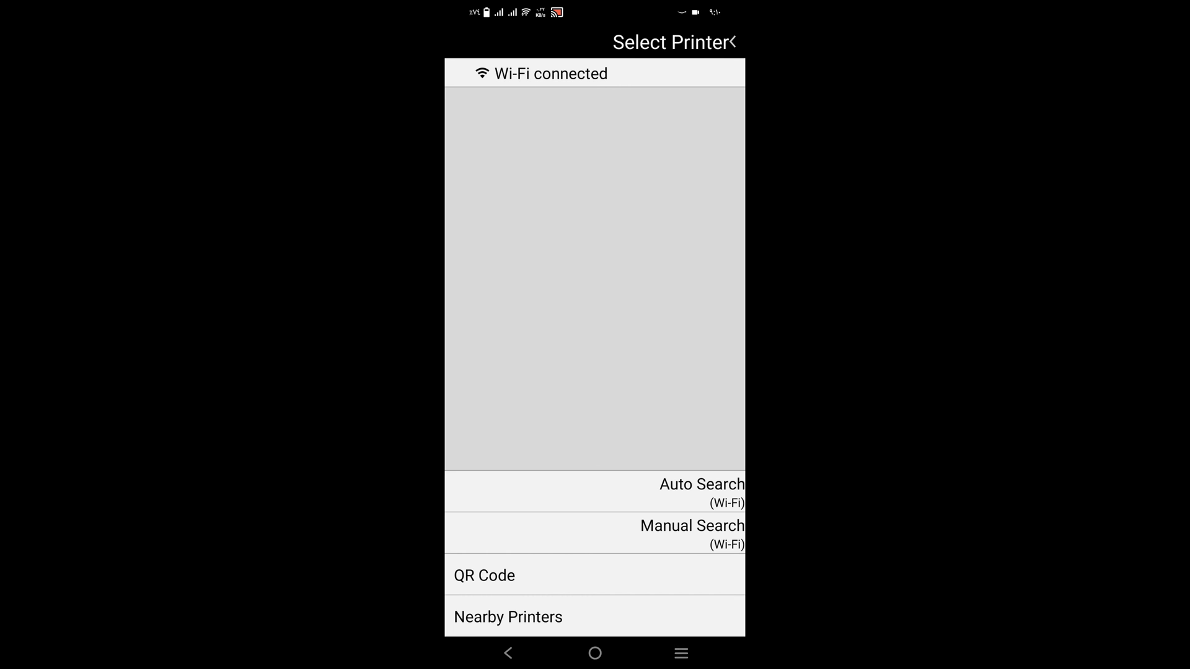
{"action": "left_click", "coordinate": [719, 500]}
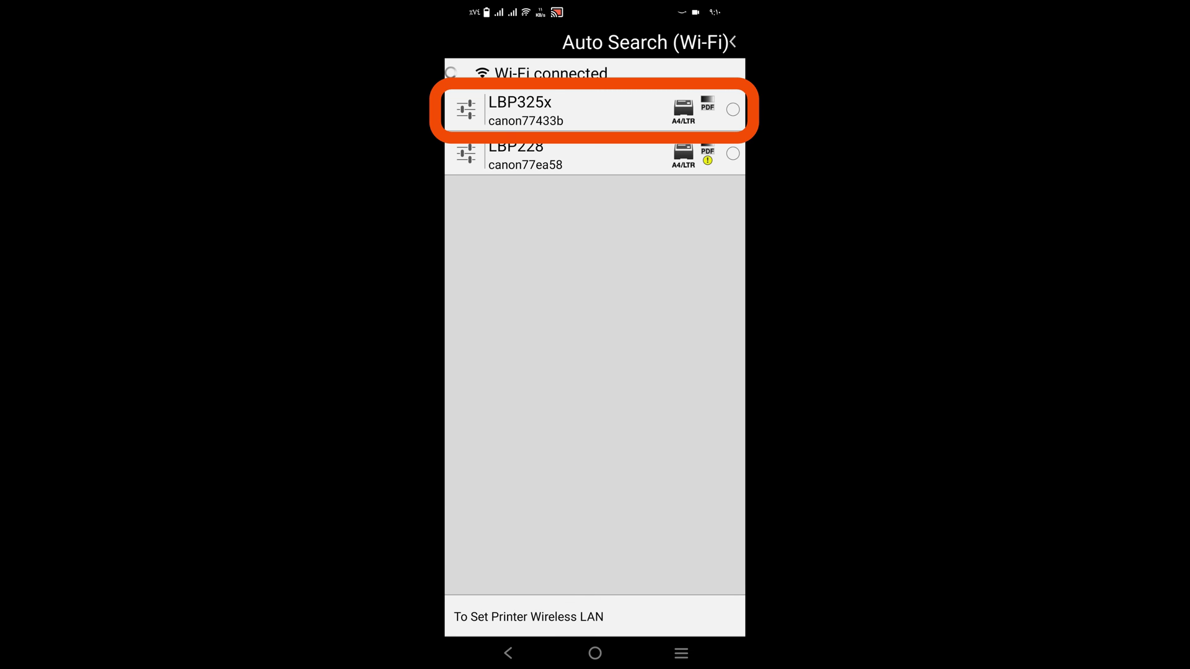
{"action": "left_click", "coordinate": [557, 110]}
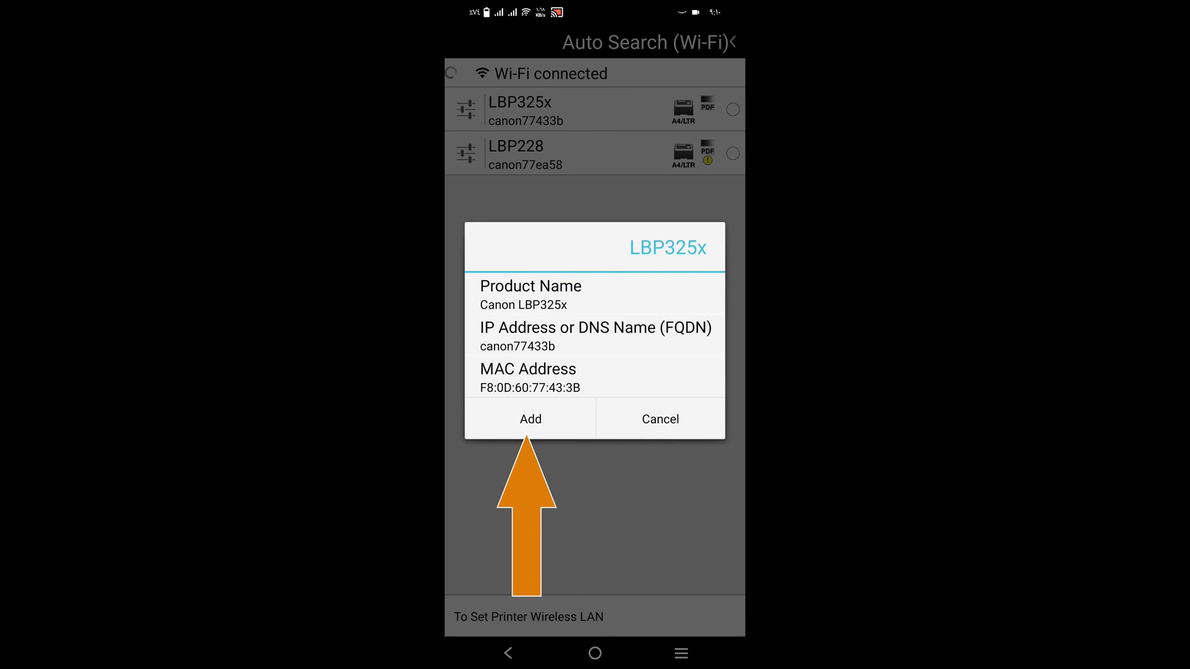
{"action": "left_click", "coordinate": [531, 419]}
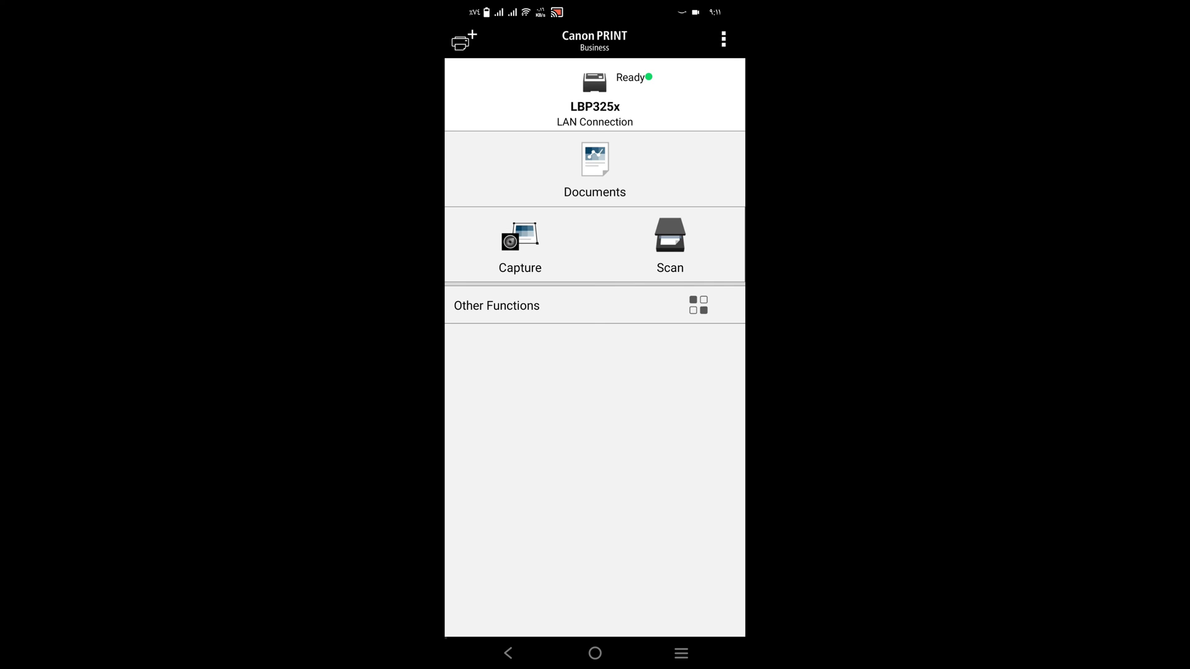
Close all recent apps, switch to Adobe Acrobat on the phone and open the recent Welcome PDF
{"action": "left_click", "coordinate": [681, 653]}
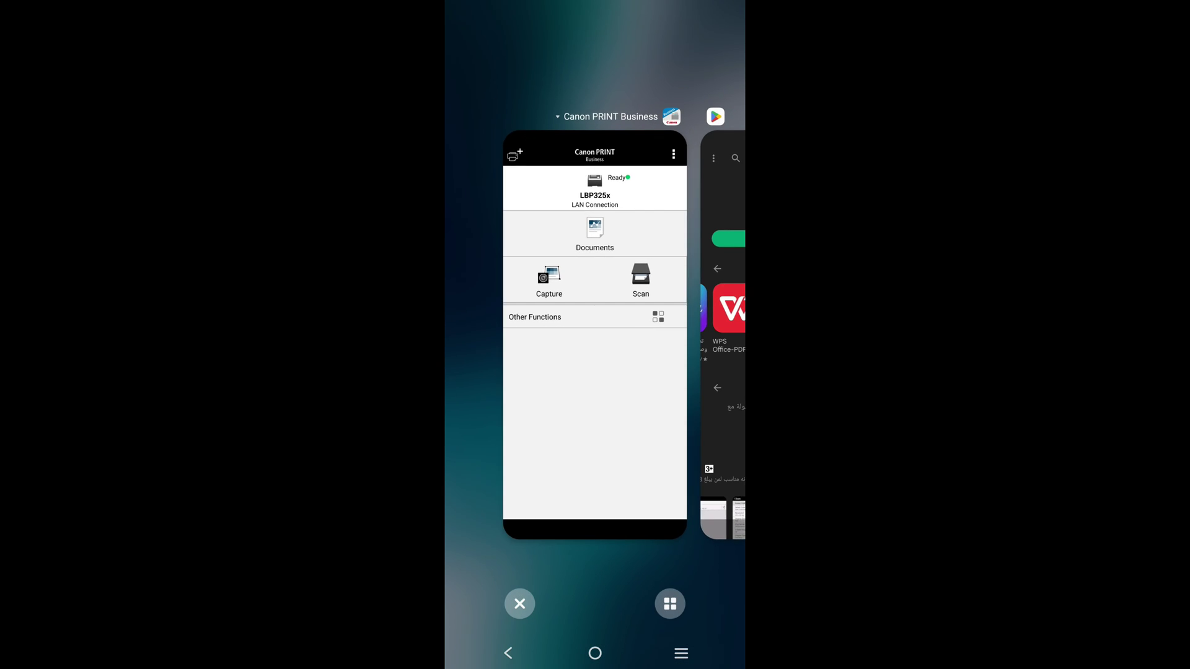
{"action": "left_click", "coordinate": [520, 603]}
{"action": "left_click_drag", "start_coordinate": [495, 372], "coordinate": [682, 372]}
{"action": "left_click", "coordinate": [705, 314]}
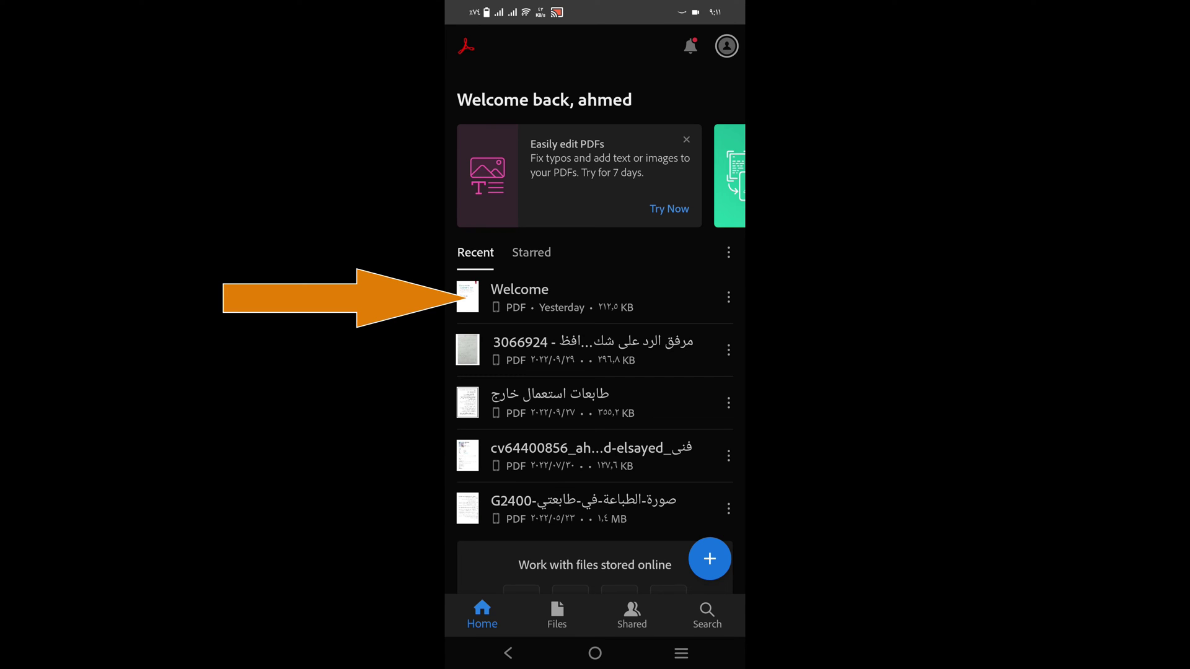
{"action": "left_click", "coordinate": [652, 301]}
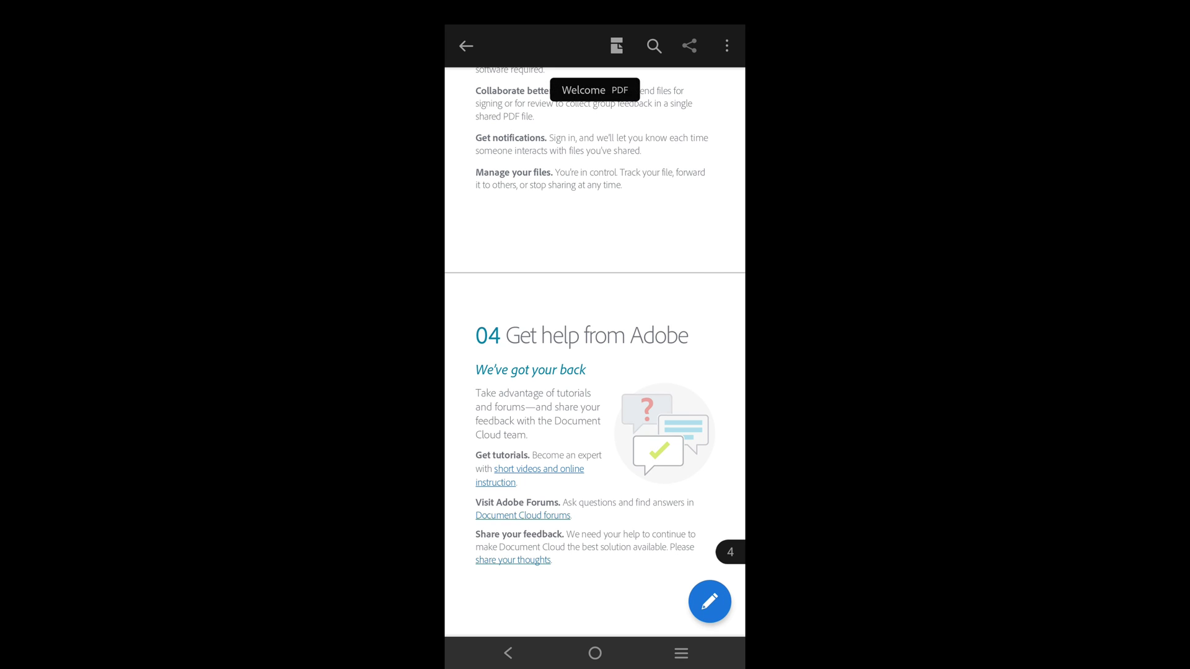
Send a copy of the Welcome PDF to Canon PRINT Business and print it on the LBP325x
{"action": "left_click", "coordinate": [689, 46]}
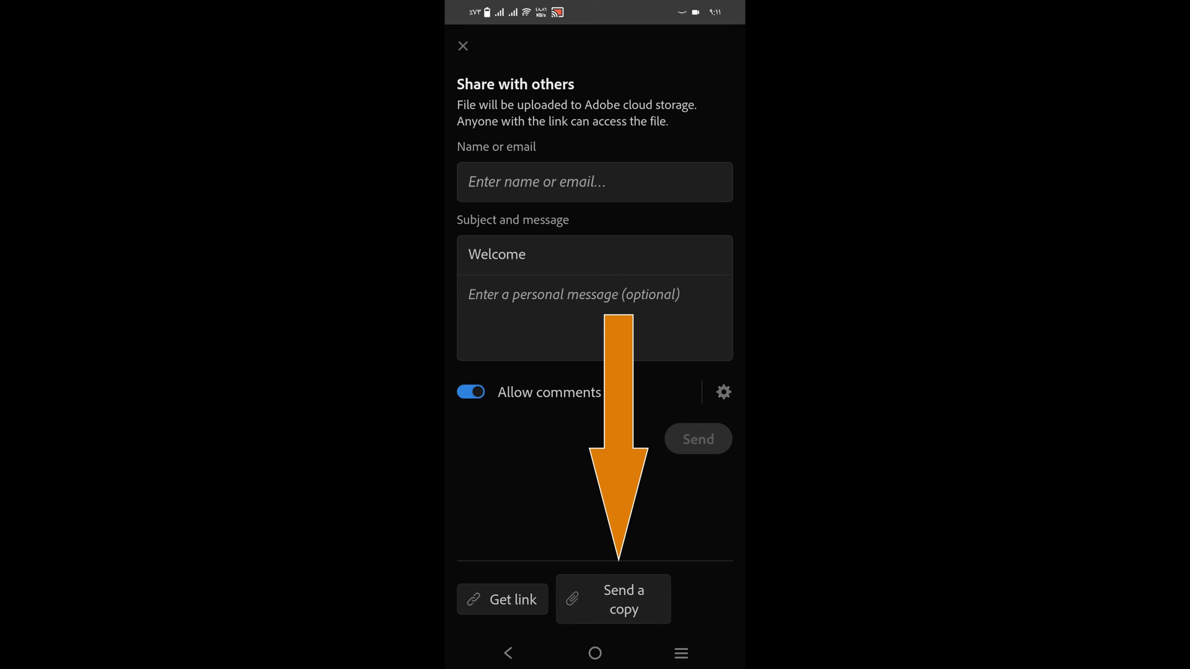
{"action": "left_click", "coordinate": [644, 604]}
{"action": "left_click_drag", "start_coordinate": [664, 551], "coordinate": [665, 355]}
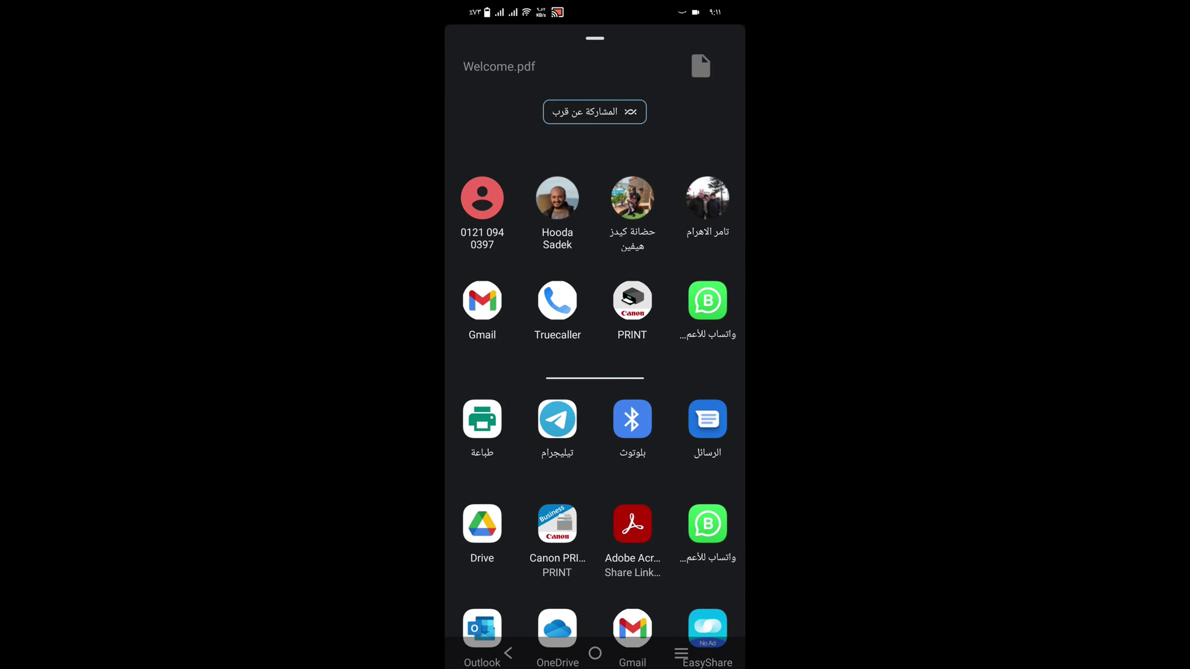
{"action": "left_click_drag", "start_coordinate": [674, 472], "coordinate": [674, 366]}
{"action": "left_click", "coordinate": [558, 414]}
{"action": "left_click", "coordinate": [594, 617]}
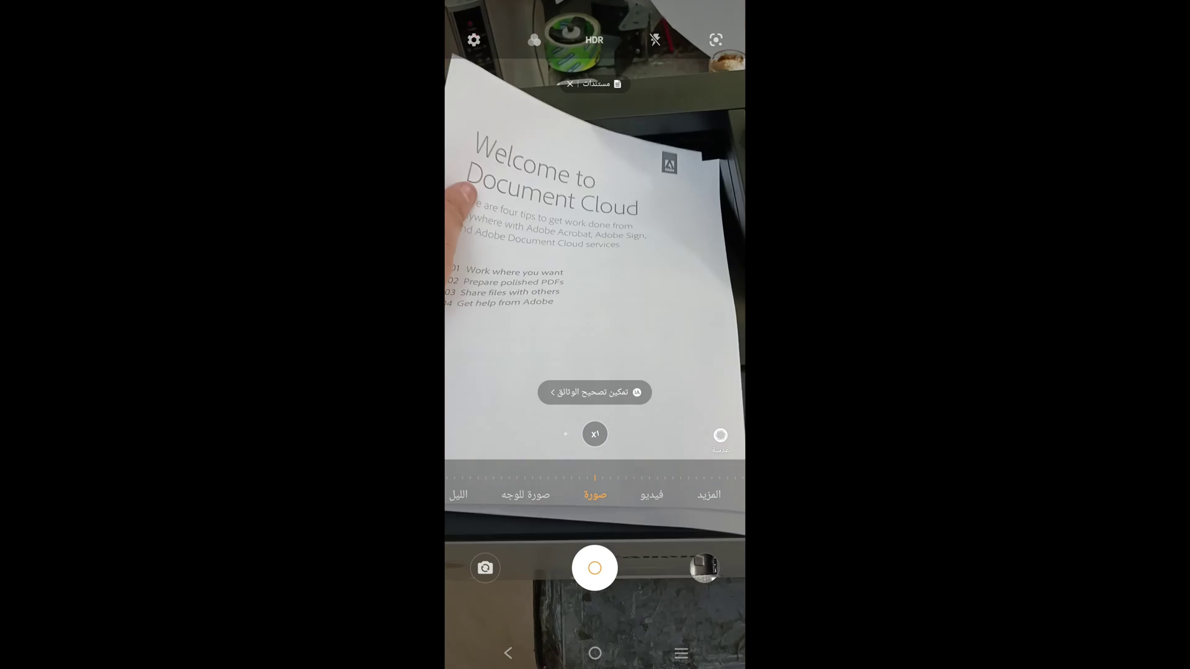
Return to the home screen, open the tiptoe-walking image in the phone's gallery and share it to Canon PRINT Business for printing
{"action": "key", "text": "super"}
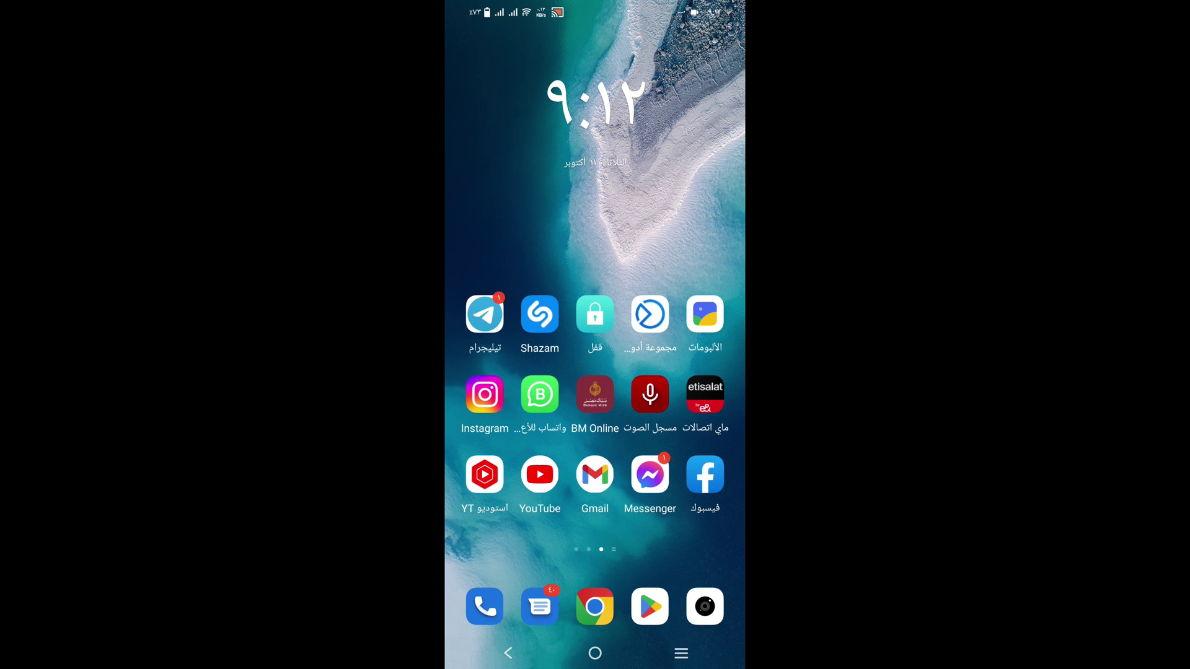
{"action": "left_click", "coordinate": [705, 314]}
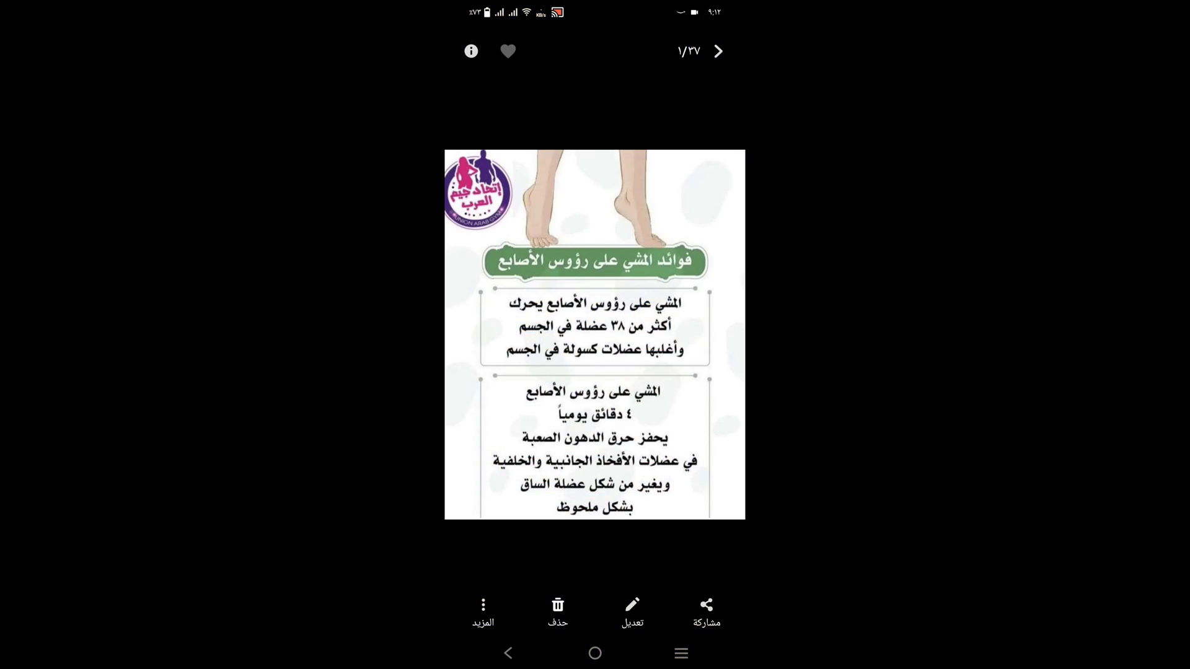
{"action": "left_click", "coordinate": [700, 615]}
{"action": "left_click_drag", "start_coordinate": [701, 589], "coordinate": [701, 406]}
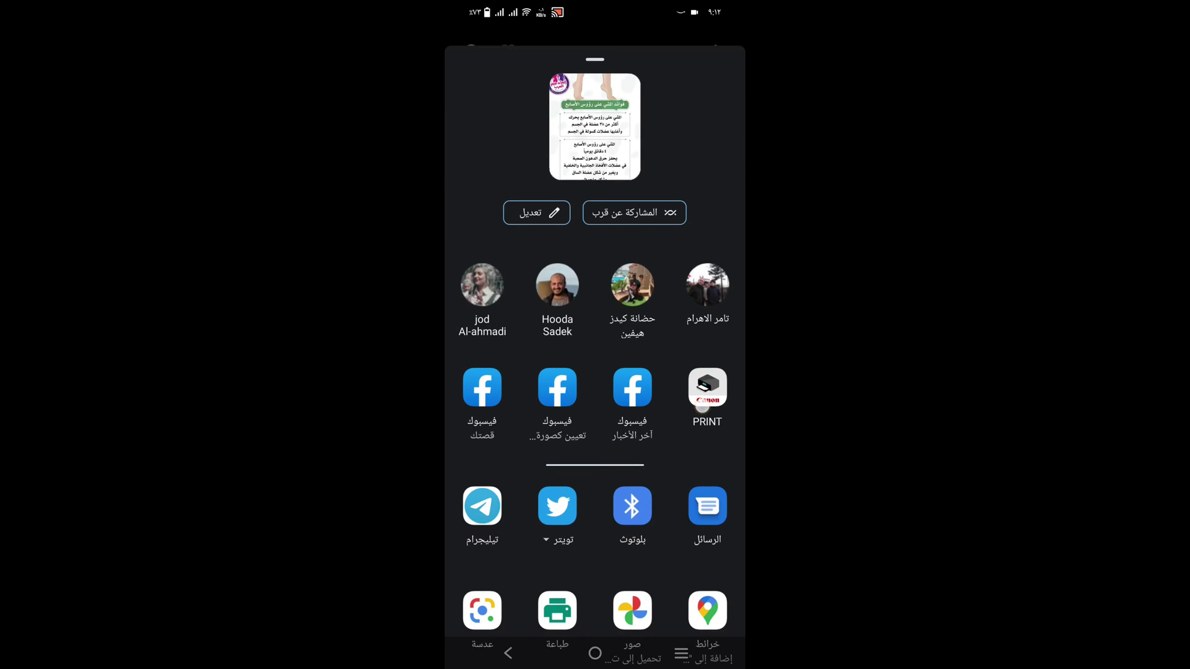
{"action": "left_click_drag", "start_coordinate": [690, 481], "coordinate": [690, 308]}
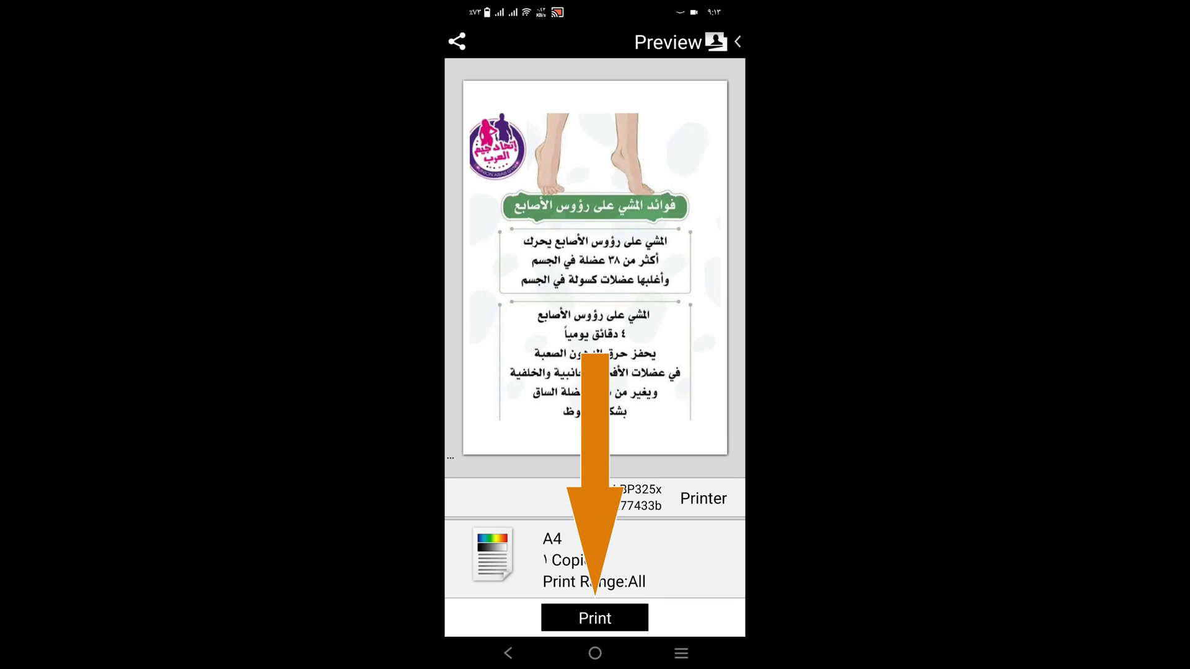